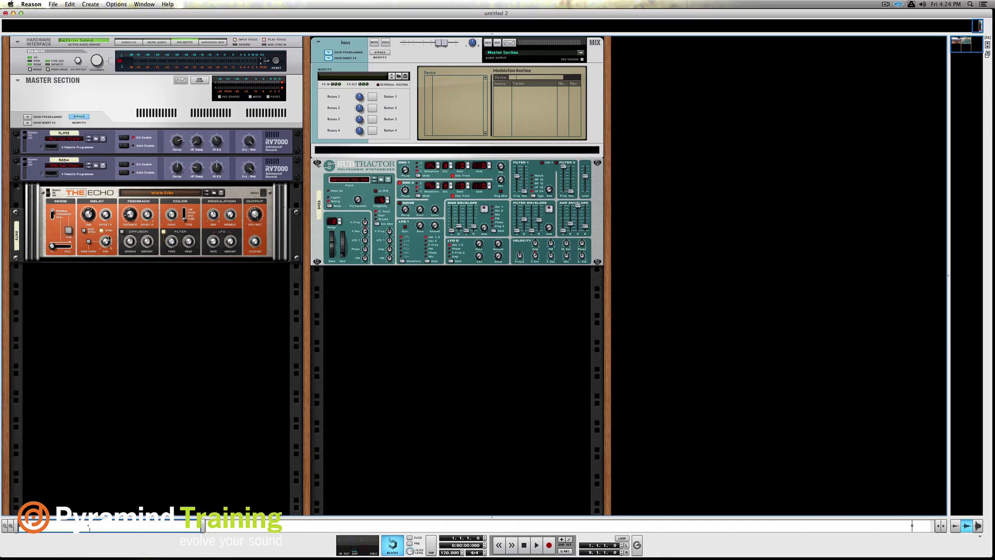
Step: Open the Master Section's Spectrum EQ, inspect its channel choices, and close the EQ window
click(183, 80)
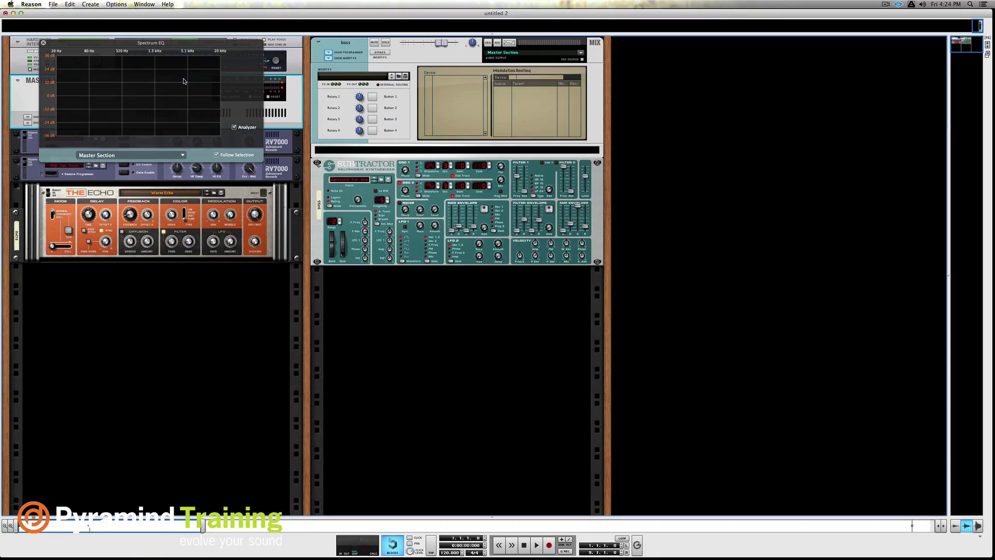
click(170, 152)
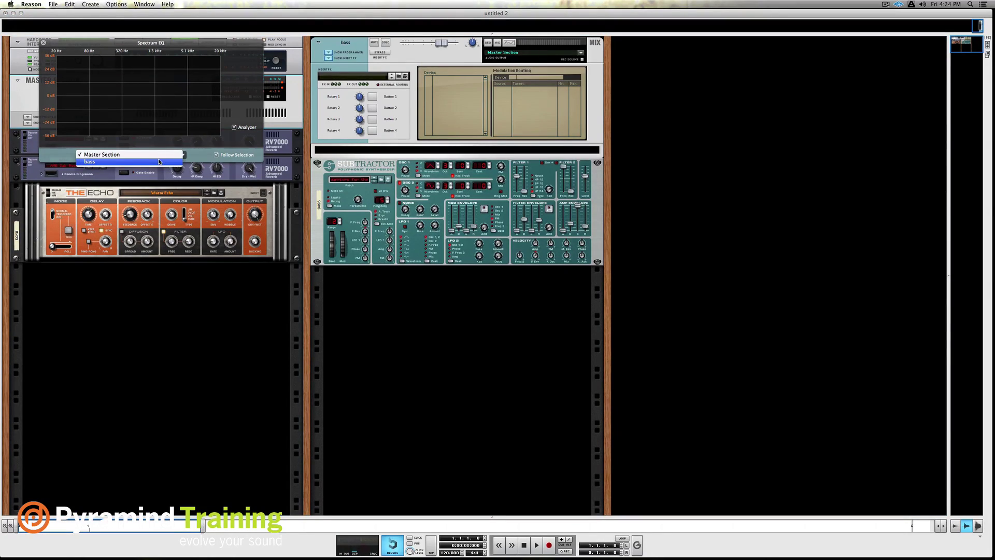
click(204, 153)
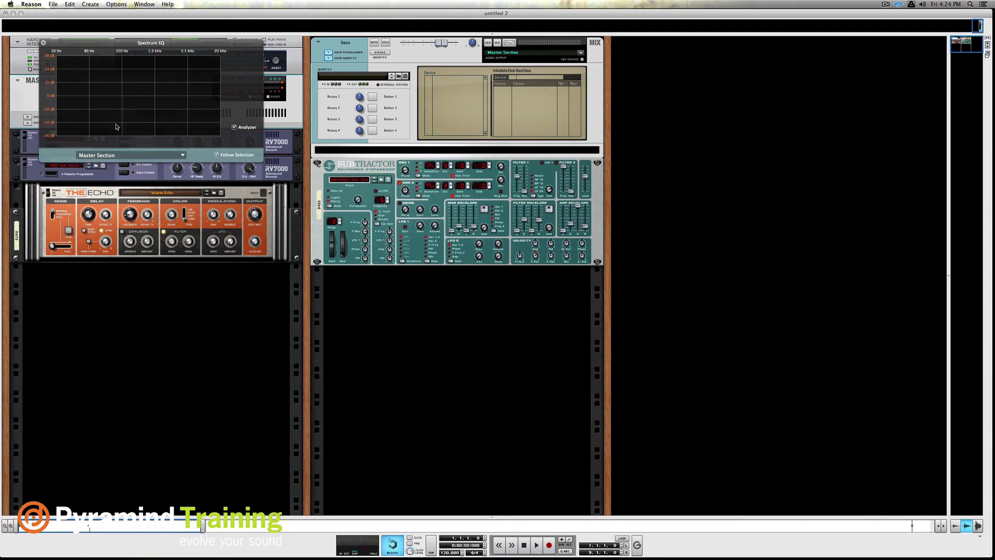
click(43, 43)
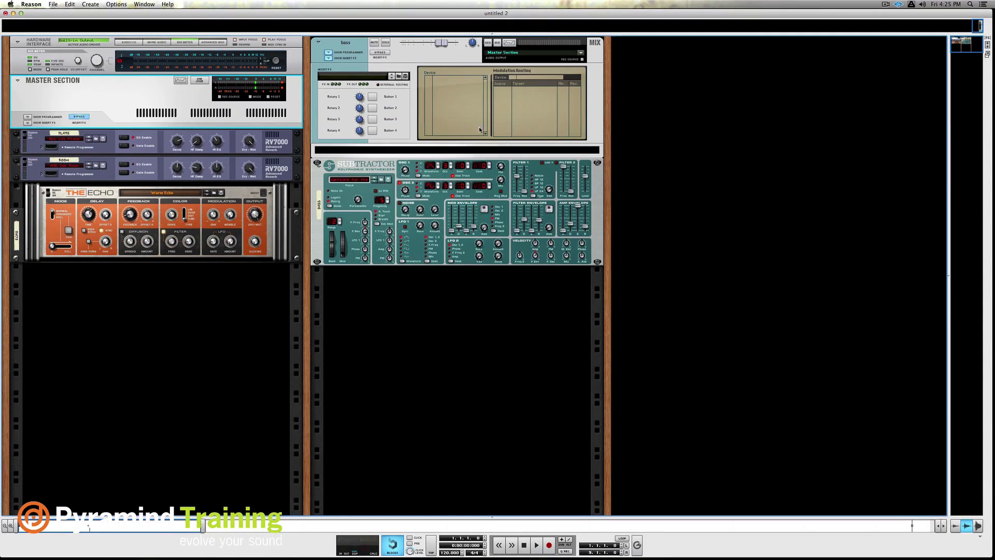
Step: Inspect the bass channel's rear wiring and its mixer strip with programmer and insert FX collapsed, and expand both sections again
click(329, 61)
click(329, 58)
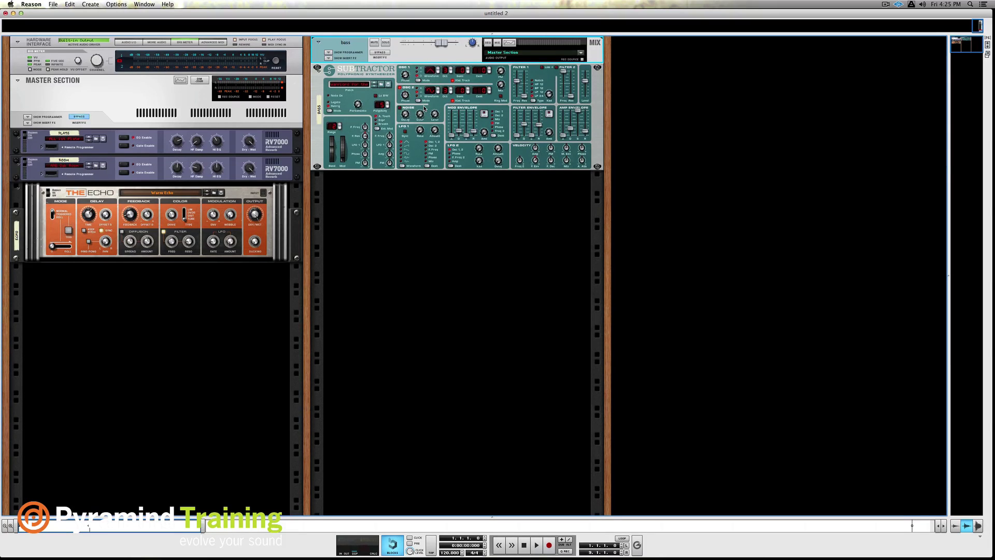
key(Tab)
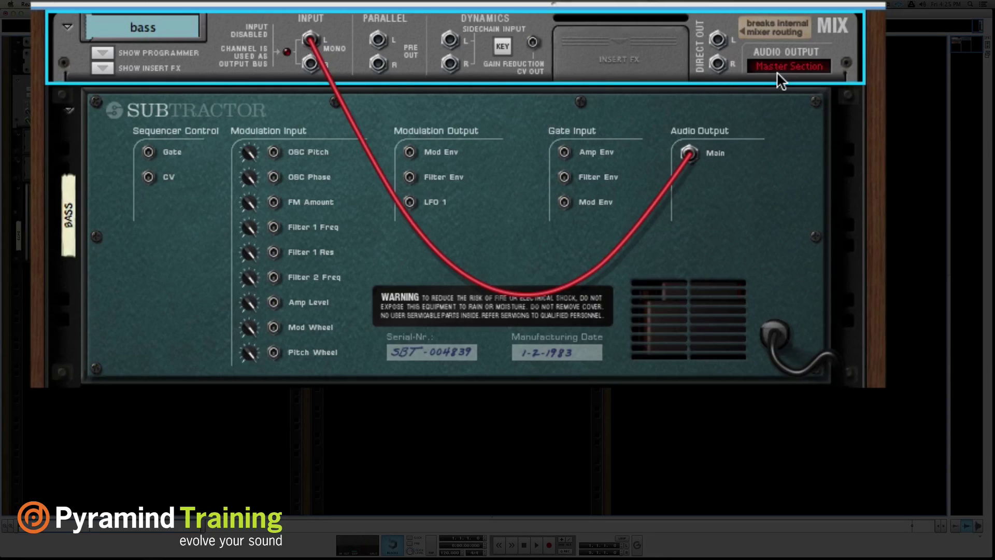
key(F5)
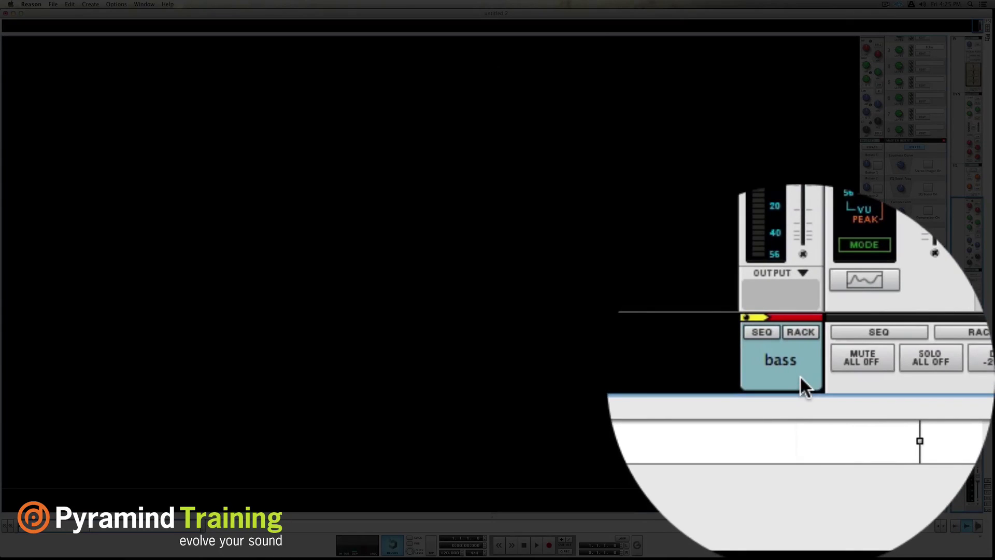
key(F6)
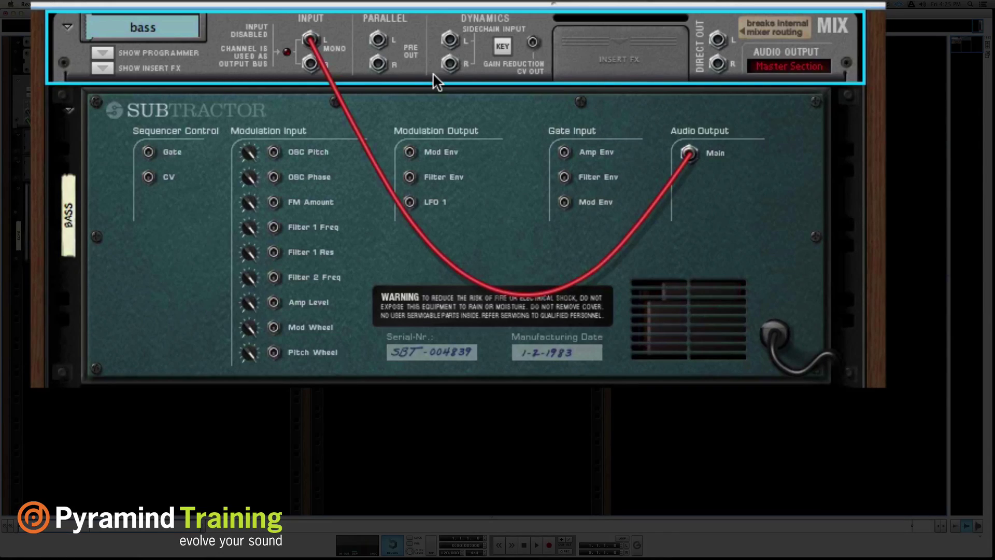
key(Tab)
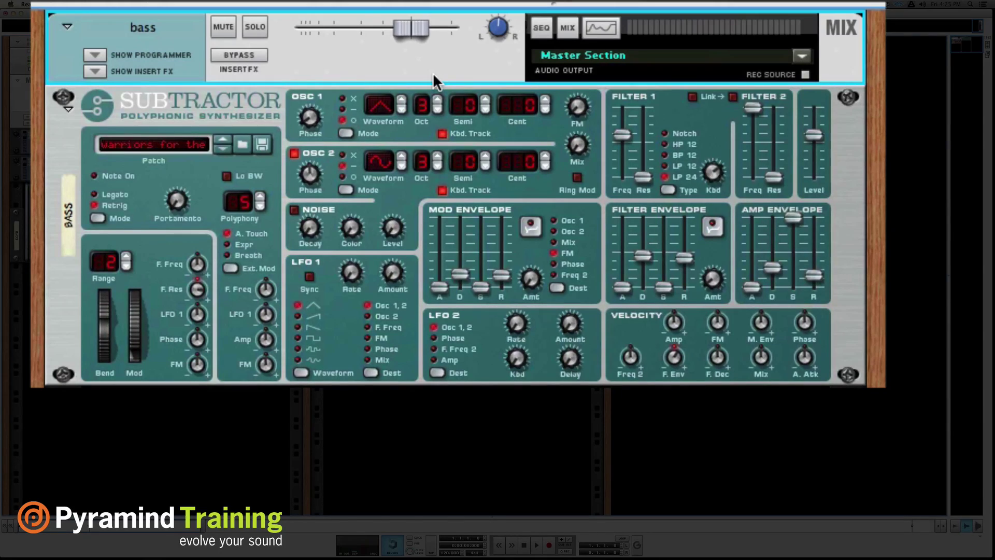
click(102, 70)
click(90, 57)
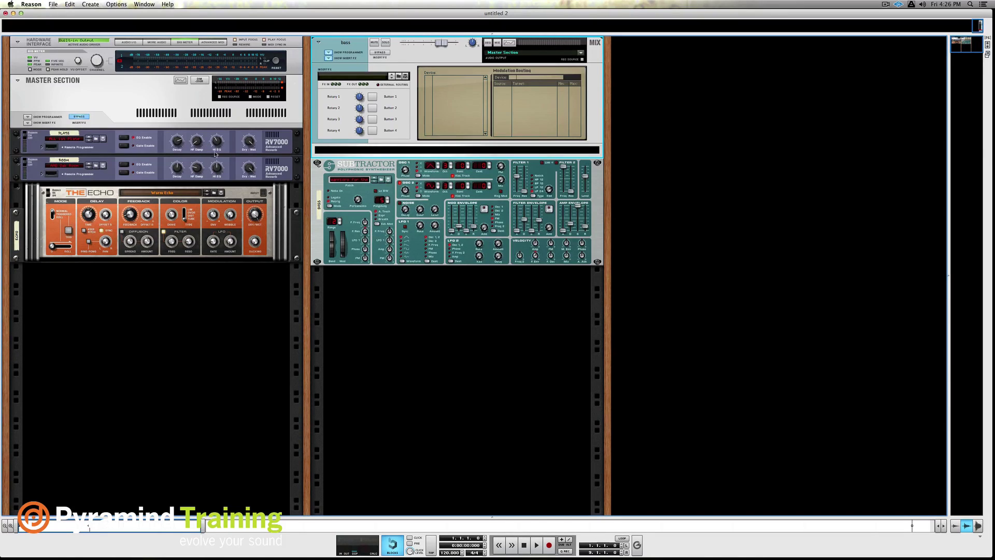
Step: Examine the rear send and return cabling of the Master Section effects and the matching sends in the mixer
key(Tab)
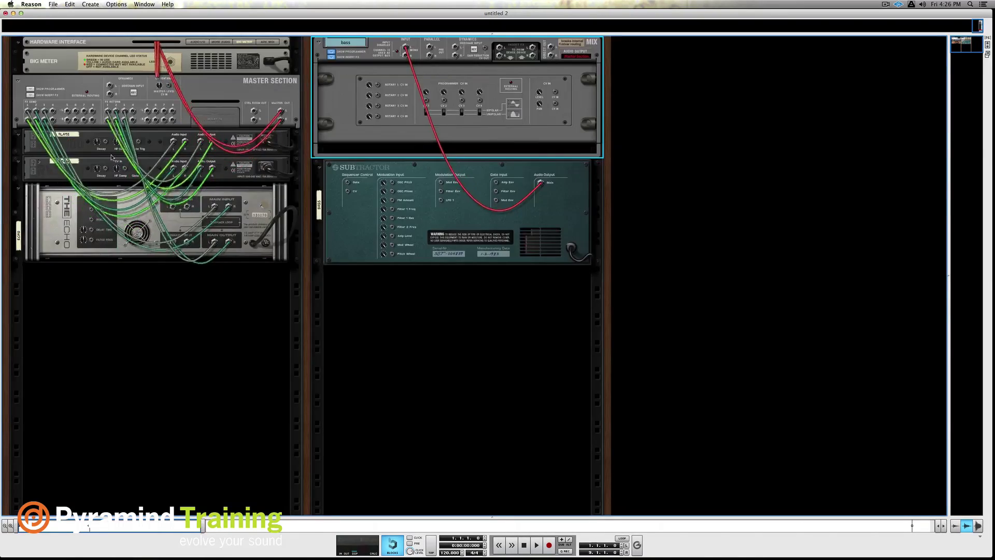
key(Tab)
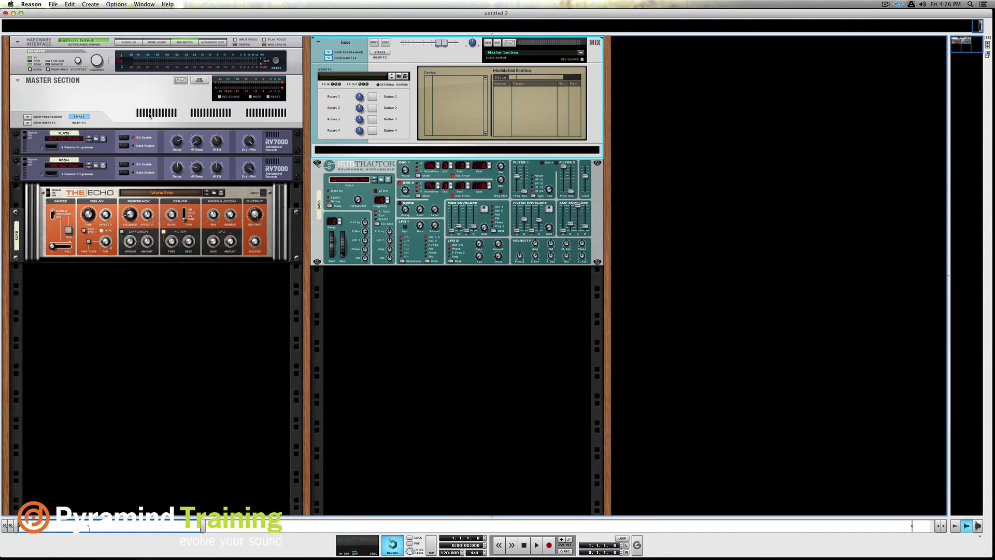
key(F5)
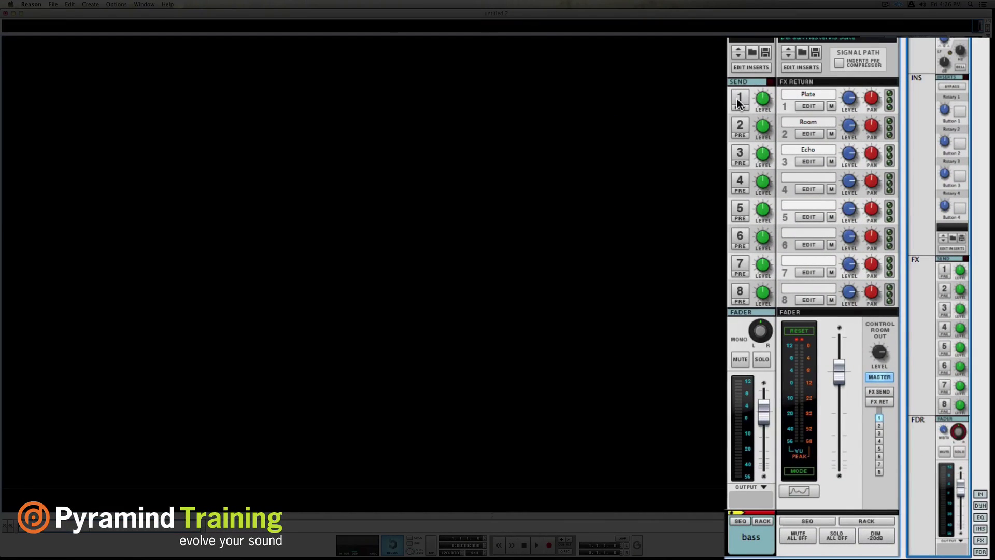
key(F6)
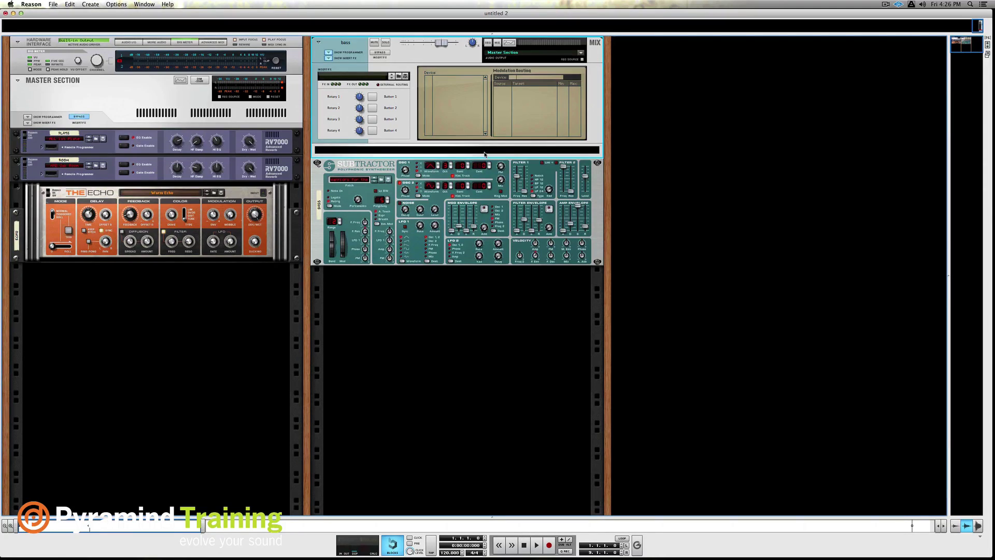
Step: Compare the front and rear of the expanded bass mix channel, including its insert FX connections and programmer CV inputs
key(Tab)
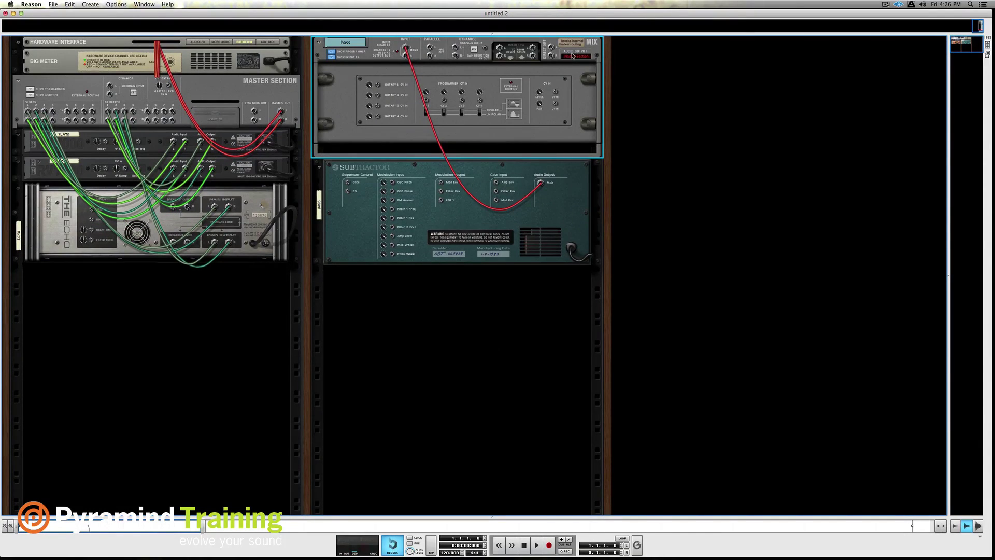
key(Tab)
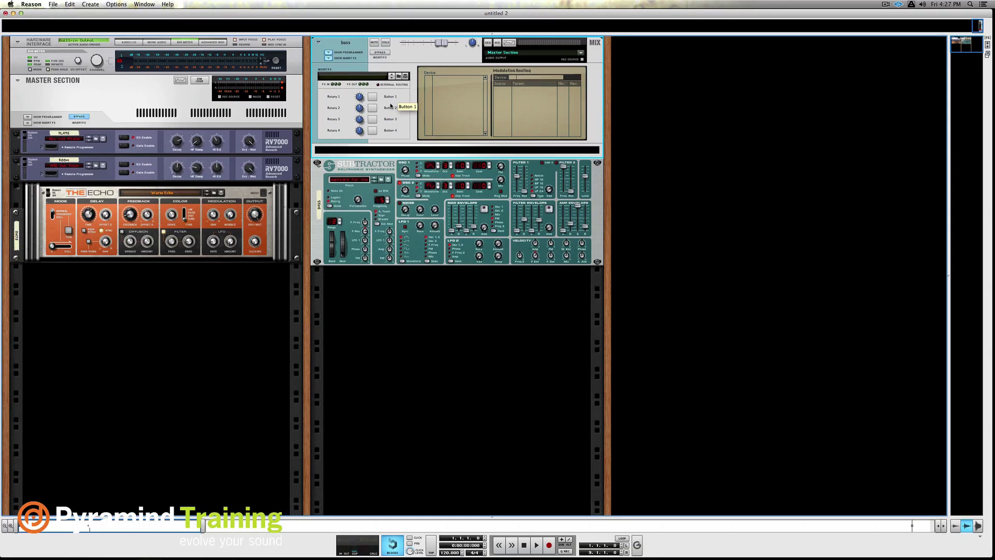
key(Tab)
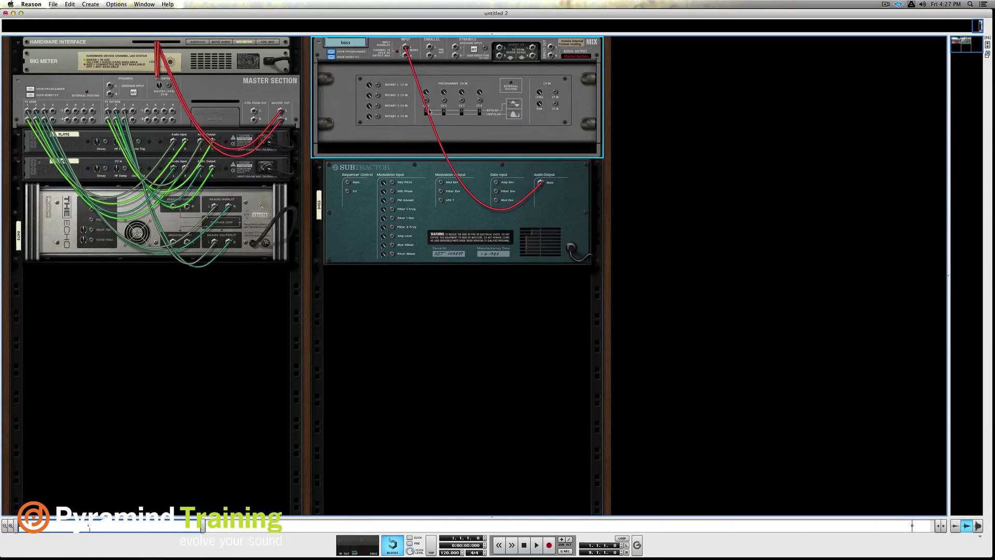
key(Tab)
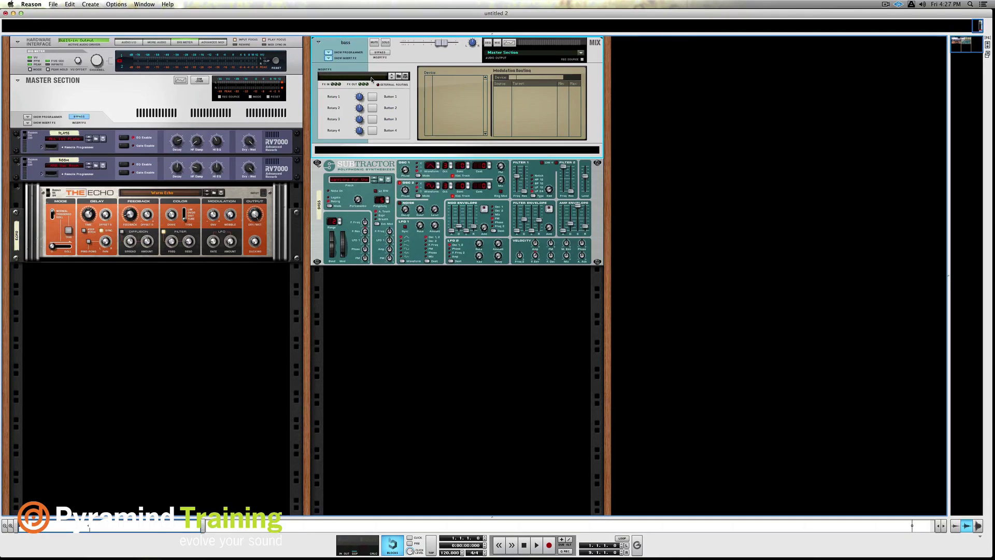
Step: Add a Synchronous Effect Modulator to the bass mix channel's empty insert FX slot
click(434, 151)
right_click(434, 151)
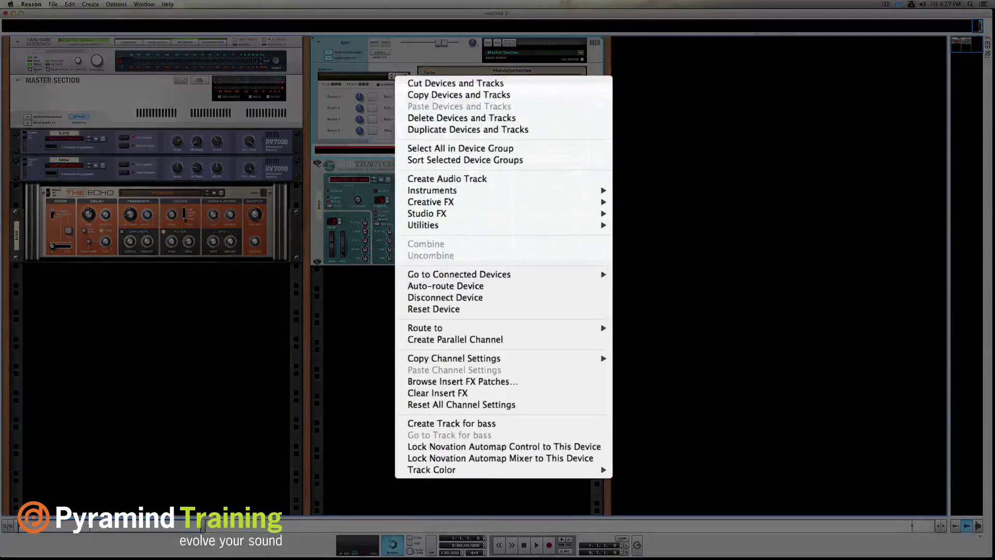
mouse_move(479, 230)
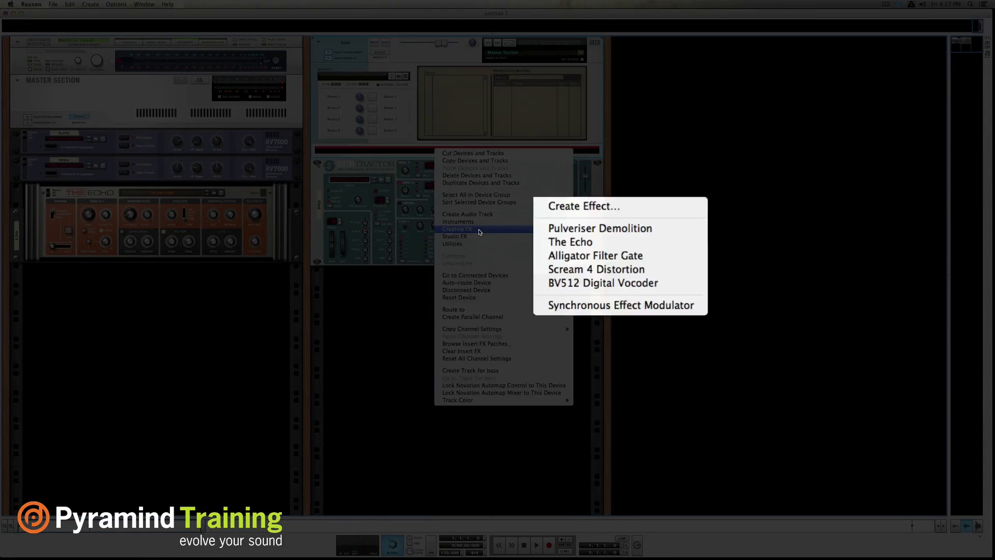
click(619, 305)
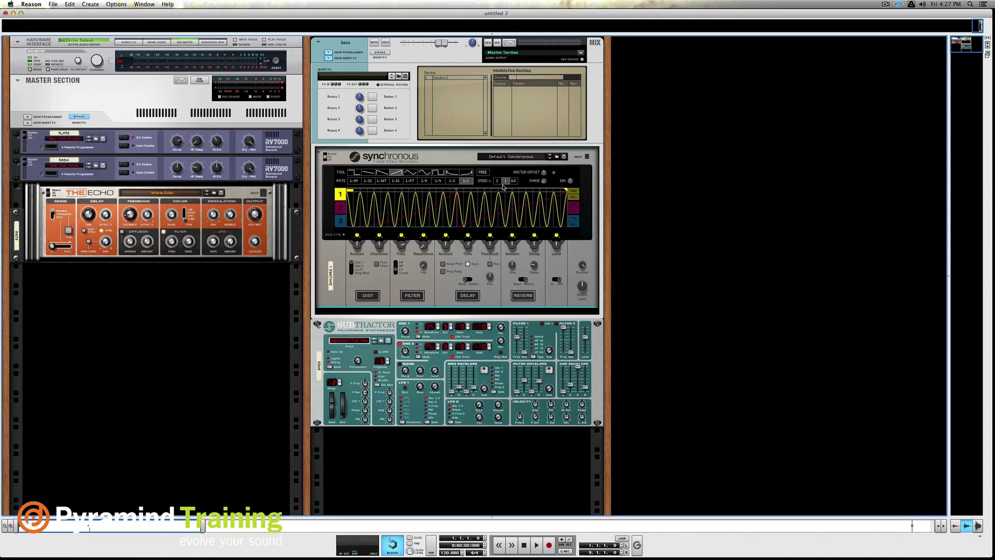
Step: Check the rear audio cabling between the Synchronous device and the bass channel's insert connections
click(529, 314)
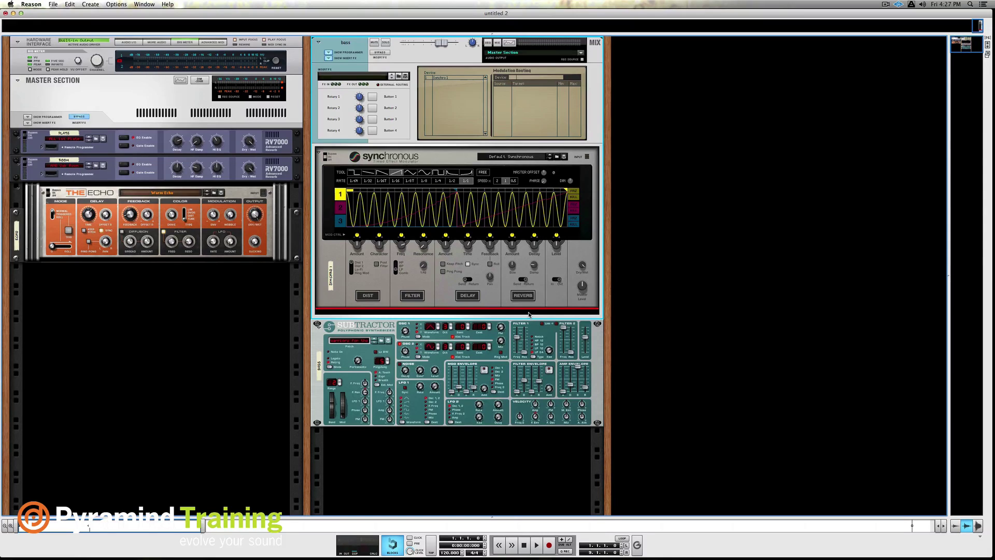
key(Tab)
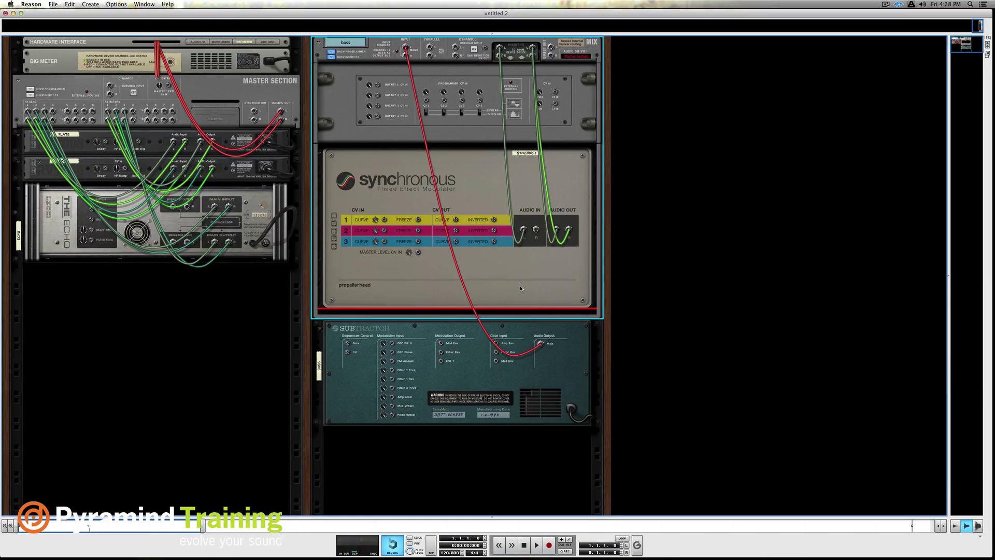
key(Tab)
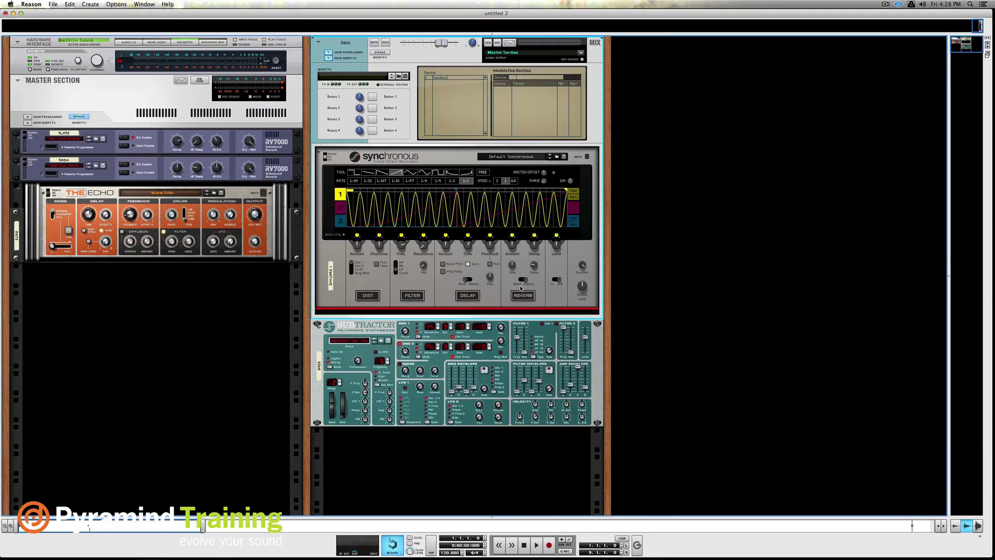
Step: Reset the Synchronous device to its Init Patch and set the distortion type to Dist 2
right_click(496, 286)
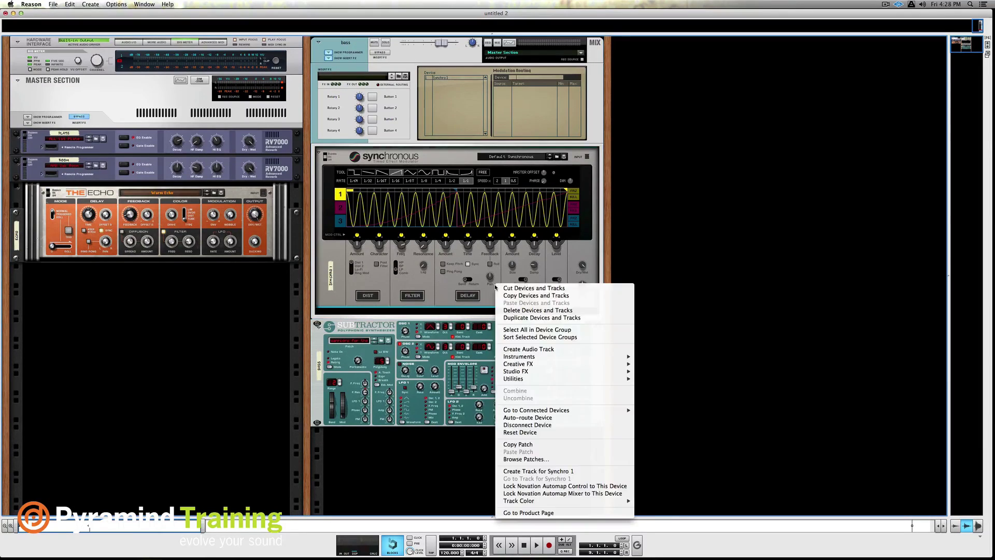
click(535, 432)
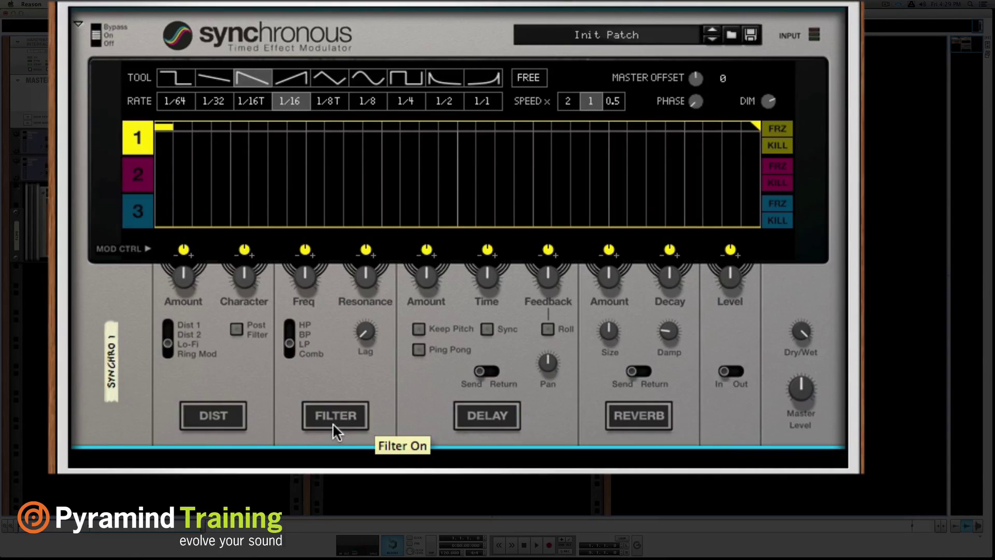
drag(170, 342, 170, 334)
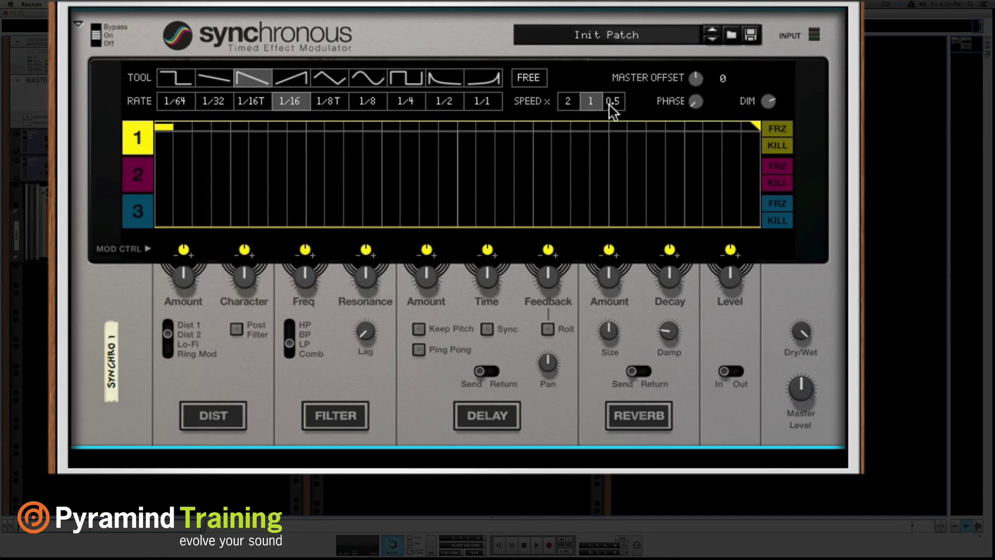
Step: Draw 1/16-rate square pulses along Synchronous curve 1 and replace parts of its middle with rising sawtooth waves at 1/16 and 1/8 rates
click(406, 79)
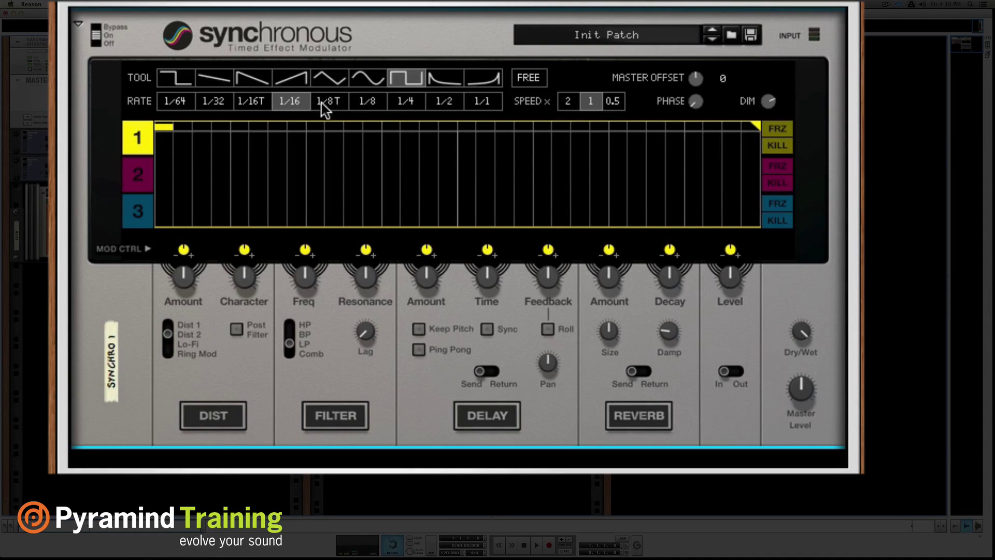
mouse_move(178, 216)
mouse_down()
mouse_move(260, 200)
mouse_move(382, 140)
mouse_move(630, 149)
mouse_move(757, 137)
mouse_move(311, 200)
mouse_move(167, 133)
mouse_move(297, 189)
mouse_move(539, 163)
mouse_move(553, 225)
mouse_move(361, 210)
mouse_move(295, 182)
mouse_move(193, 210)
mouse_move(169, 165)
mouse_move(294, 187)
mouse_move(437, 184)
mouse_move(573, 150)
mouse_move(441, 178)
mouse_move(307, 184)
mouse_up()
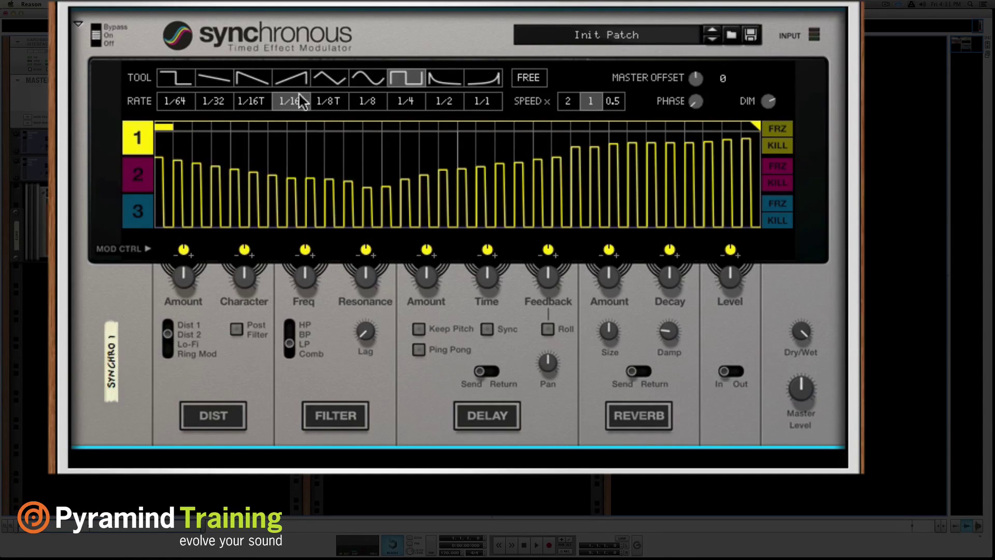
click(290, 78)
mouse_move(328, 213)
mouse_down()
mouse_move(518, 164)
mouse_move(604, 155)
mouse_up()
click(369, 102)
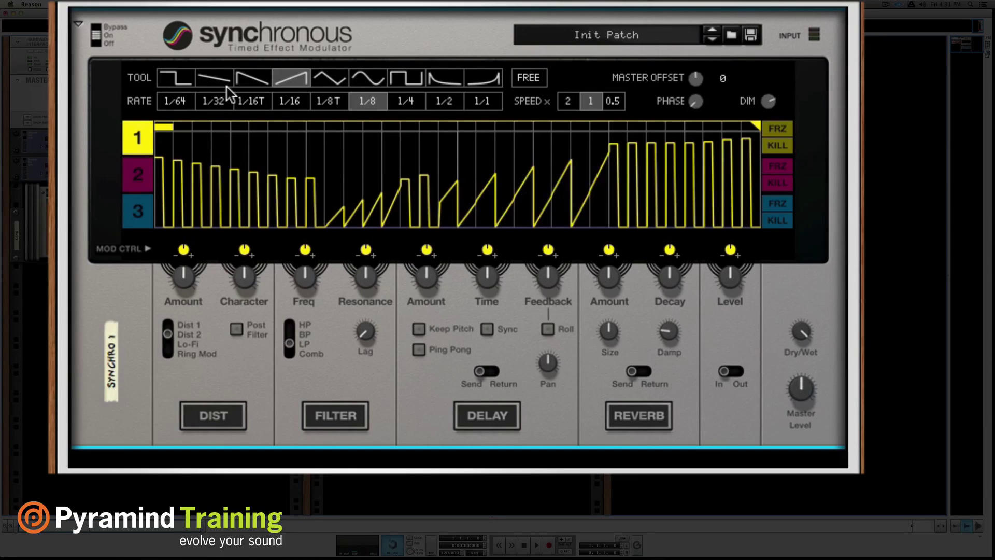
Step: Draw a custom rising and falling contour over the early part of curve 1 with the line tool
click(214, 79)
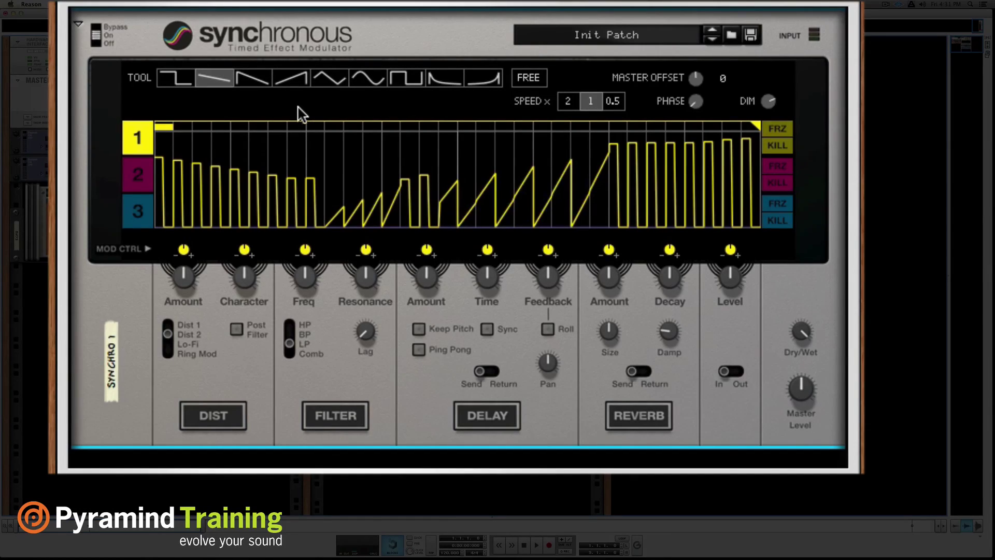
mouse_move(176, 176)
mouse_down()
mouse_move(267, 140)
mouse_move(273, 150)
mouse_move(322, 155)
mouse_move(335, 170)
mouse_move(349, 162)
mouse_move(285, 155)
mouse_move(243, 194)
mouse_move(309, 193)
mouse_move(276, 202)
mouse_move(243, 190)
mouse_move(246, 146)
mouse_up()
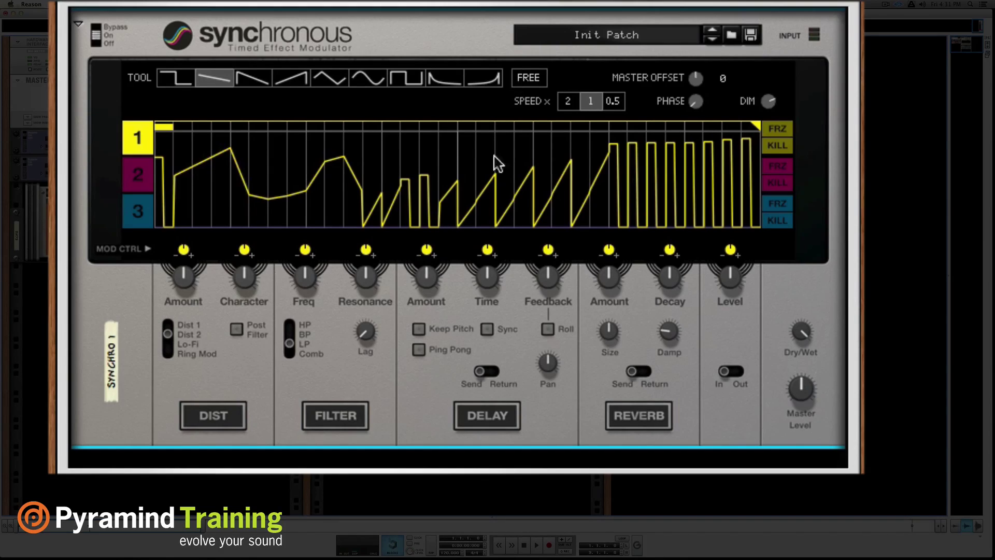
Step: Redraw curve 1 with ascending square pulses, using the 1/8 rate over most of it and the 1/4 rate over the opening section
click(399, 78)
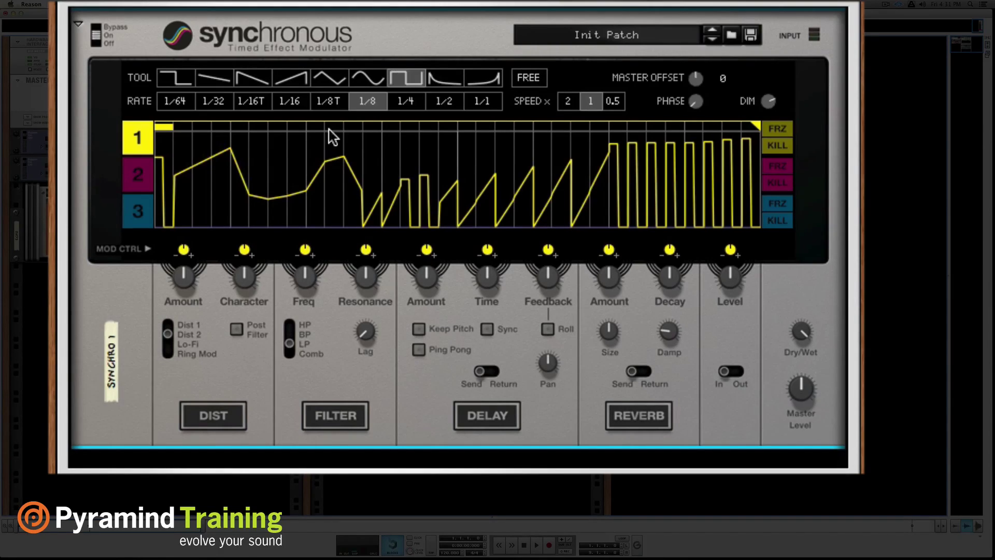
mouse_move(172, 199)
mouse_down()
mouse_move(233, 151)
mouse_move(400, 171)
mouse_move(639, 160)
mouse_move(633, 148)
mouse_up()
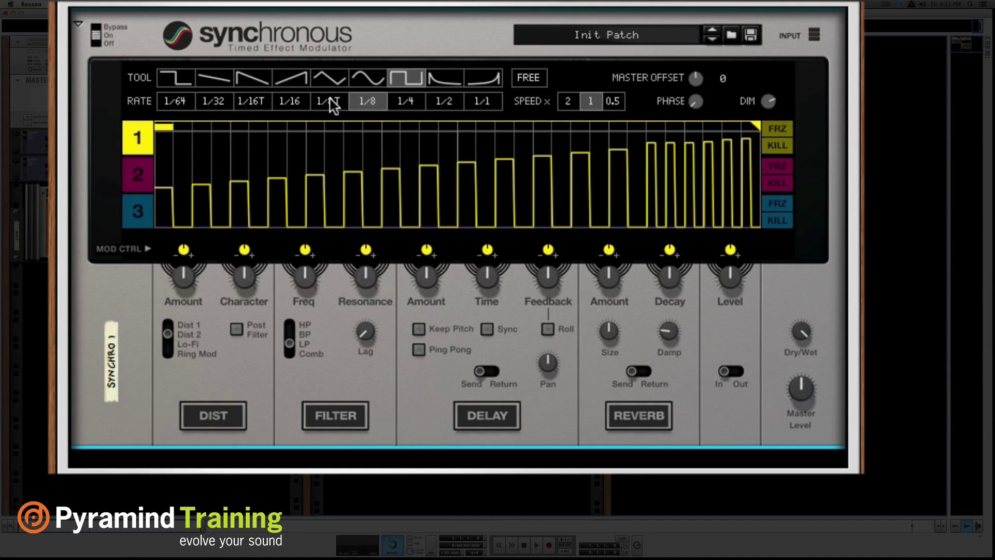
click(406, 104)
drag(171, 209, 358, 178)
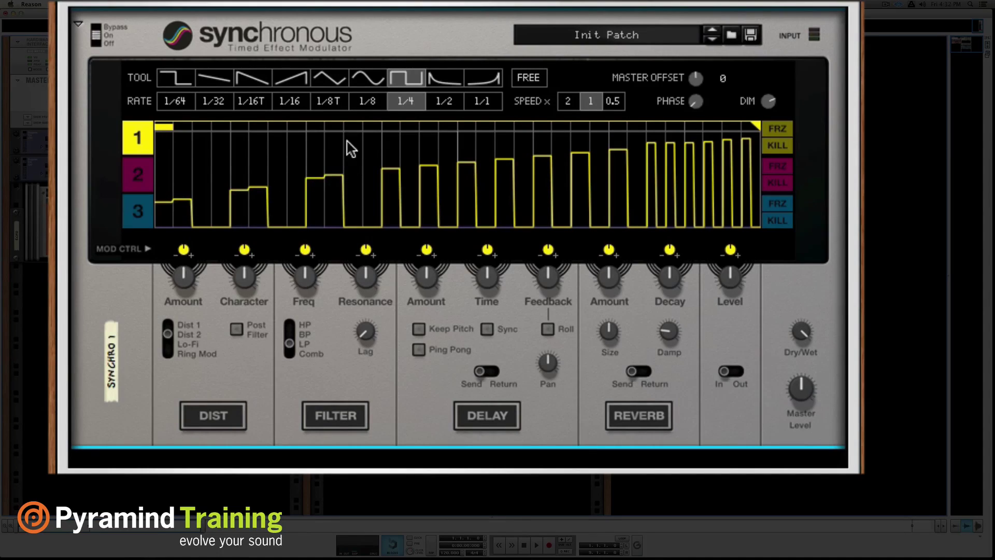
Step: Redraw the closing section of curve 1 with ascending square pulses at the 1/16 rate
click(257, 103)
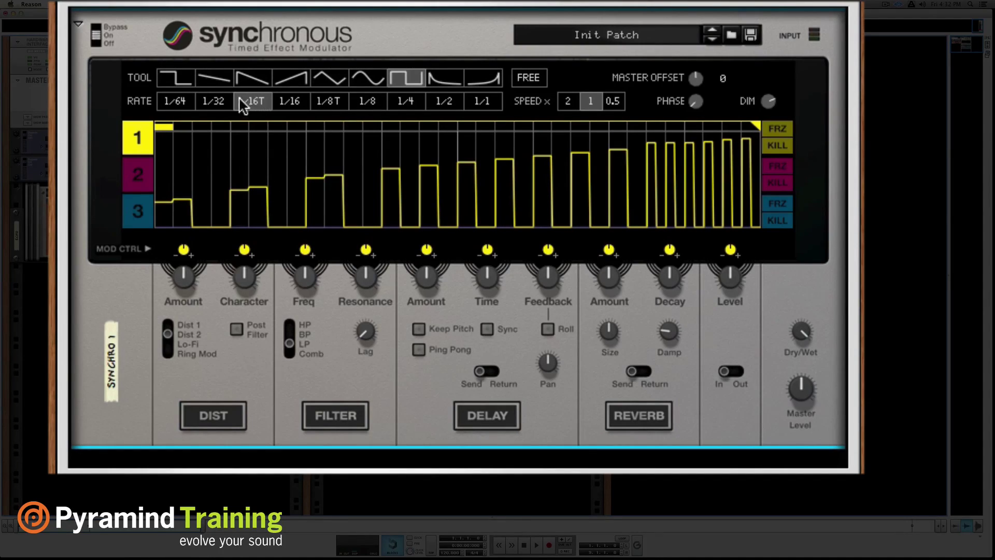
click(303, 107)
drag(648, 160, 704, 151)
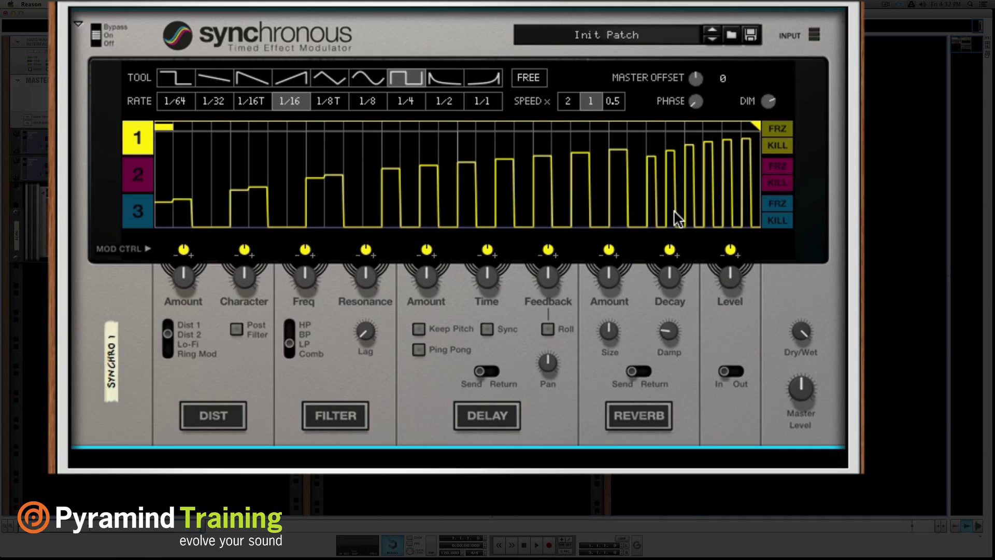
Step: Start playback and compare the sound with the distortion on and off, leaving the distortion enabled
key(space)
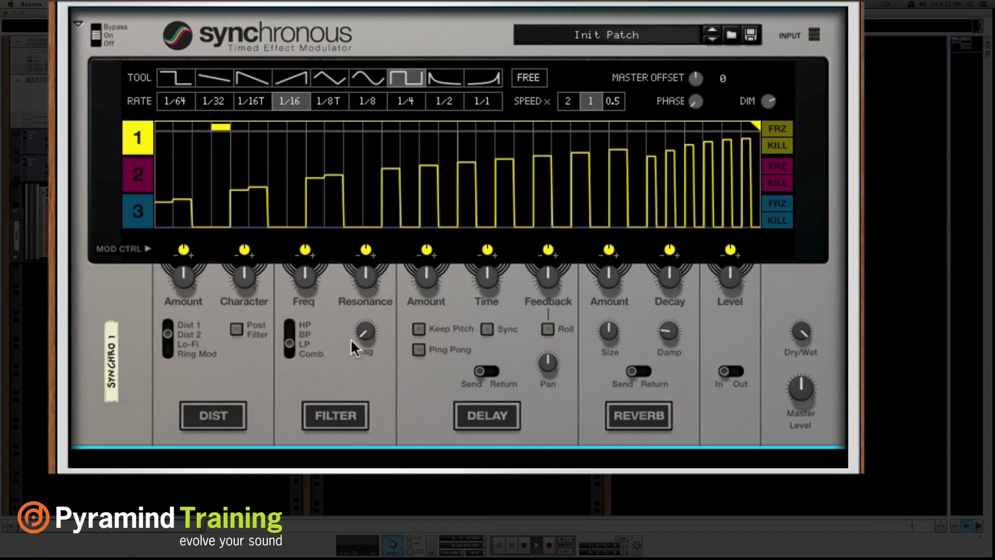
click(223, 406)
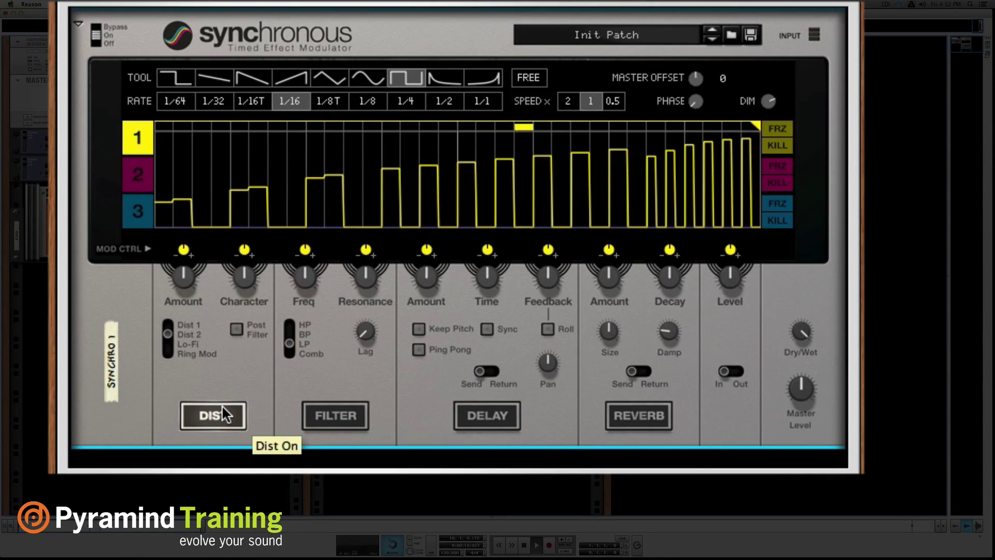
click(222, 407)
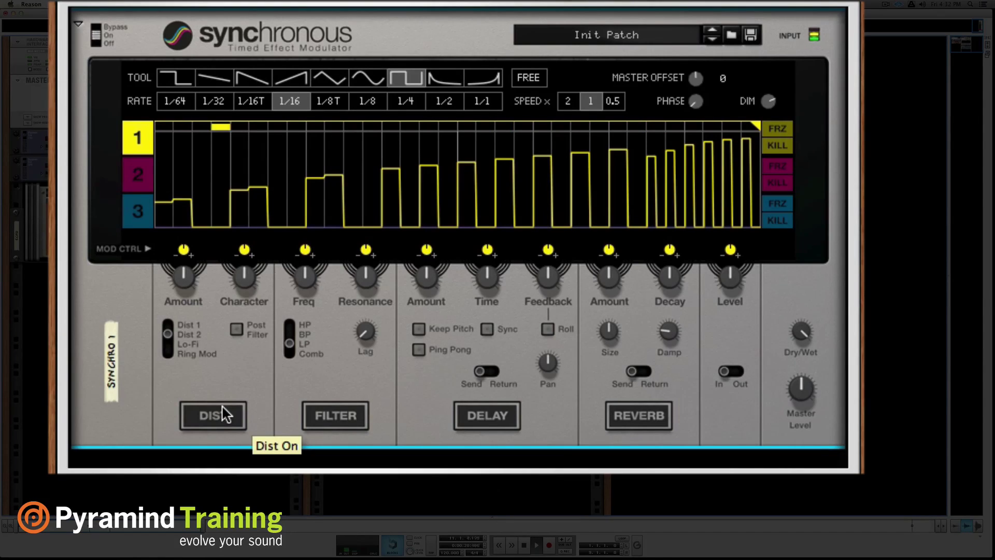
click(222, 406)
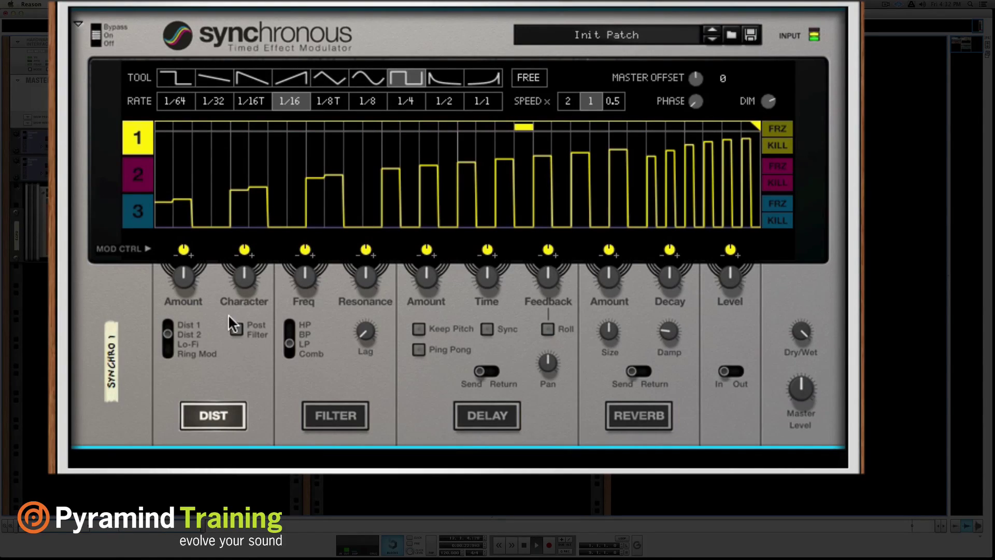
Step: Turn the distortion Amount fully down and raise the distortion Character above its midpoint
drag(176, 280, 195, 328)
mouse_move(247, 287)
mouse_down()
mouse_move(262, 257)
mouse_move(250, 294)
mouse_up()
mouse_move(181, 284)
mouse_down()
mouse_move(207, 251)
mouse_move(228, 248)
mouse_move(257, 266)
mouse_move(262, 249)
mouse_move(179, 301)
mouse_up()
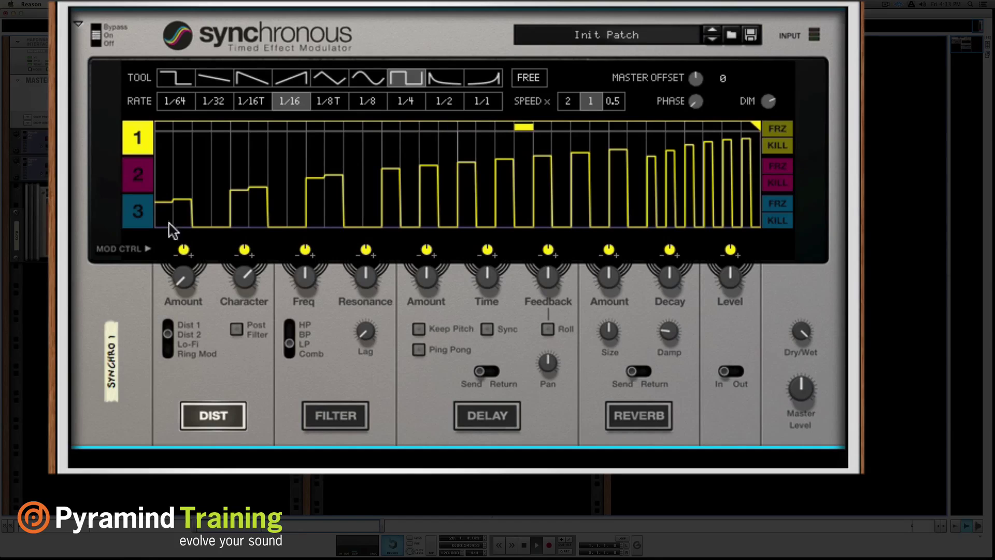
Step: View modulation curves 2 and 3 and return to curve 1
click(138, 188)
click(138, 207)
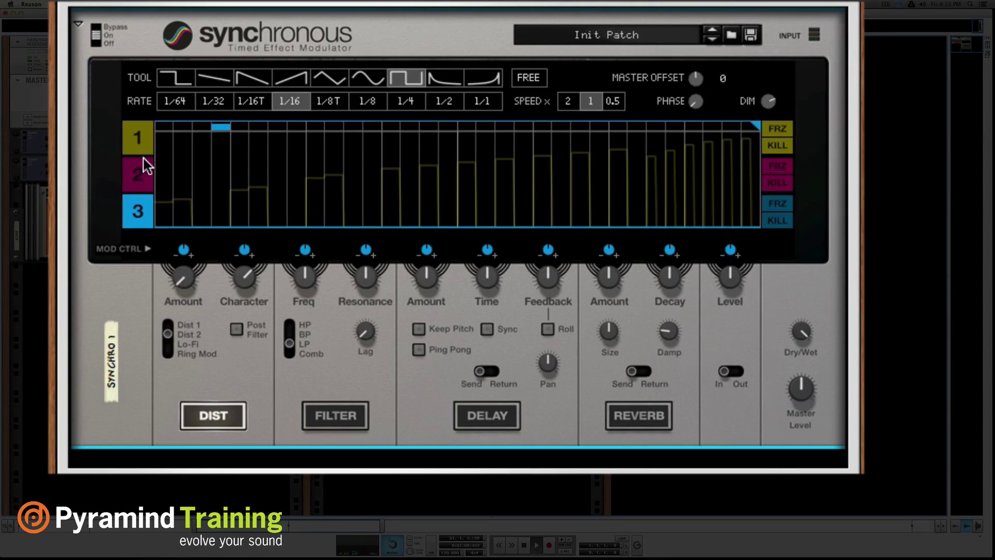
click(142, 144)
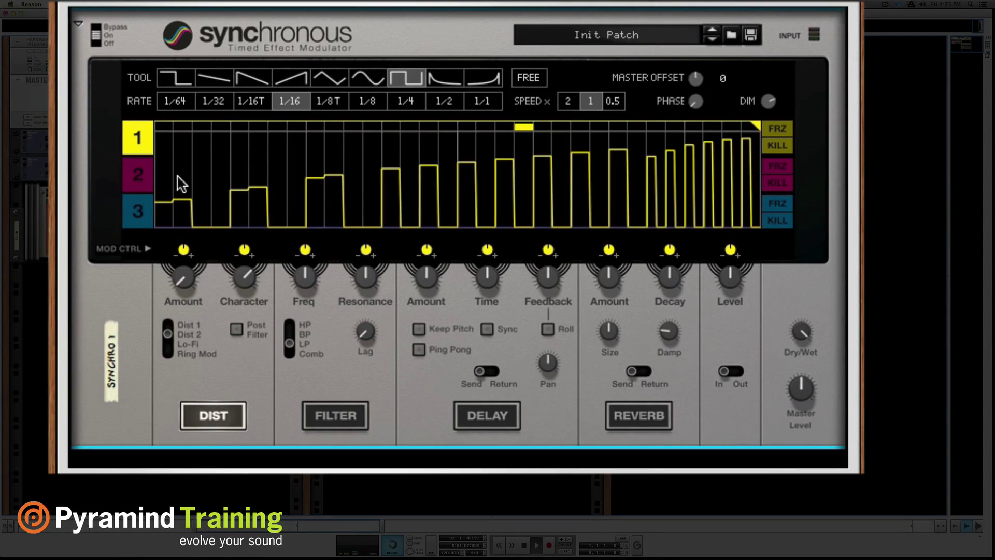
Step: Try positive and negative curve 1 modulation on the distortion Amount, checking the same modulation control for curve 2
drag(183, 250, 215, 209)
click(138, 176)
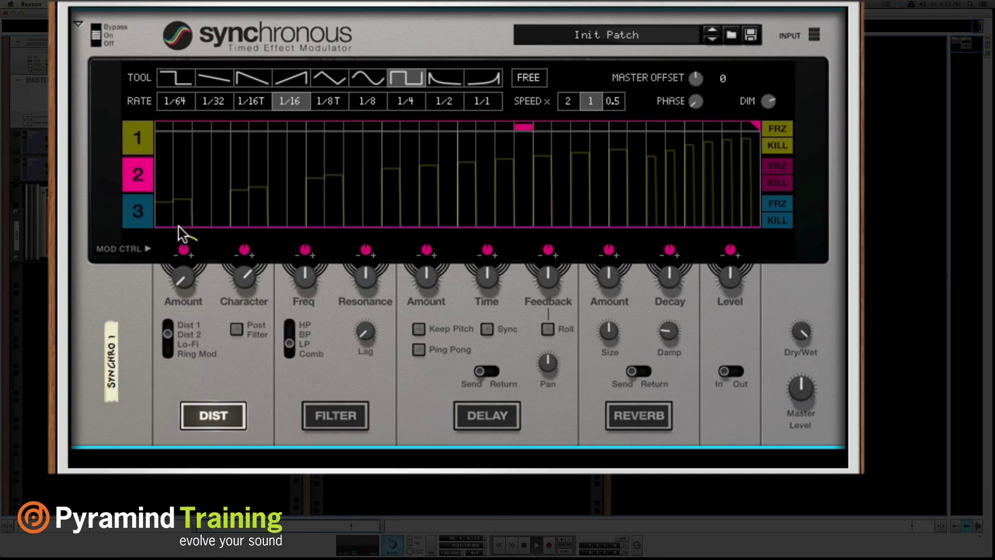
click(139, 136)
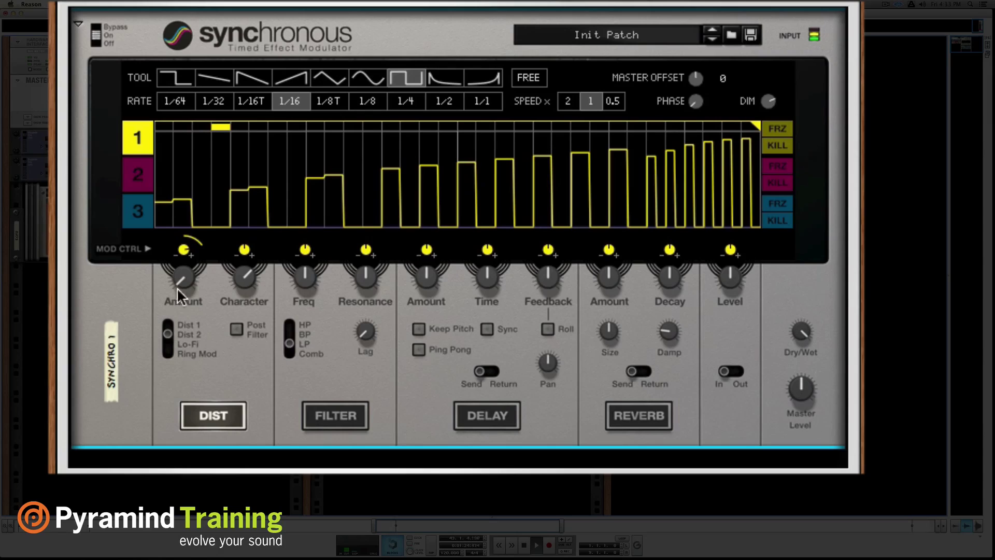
drag(184, 254, 179, 289)
drag(182, 247, 179, 309)
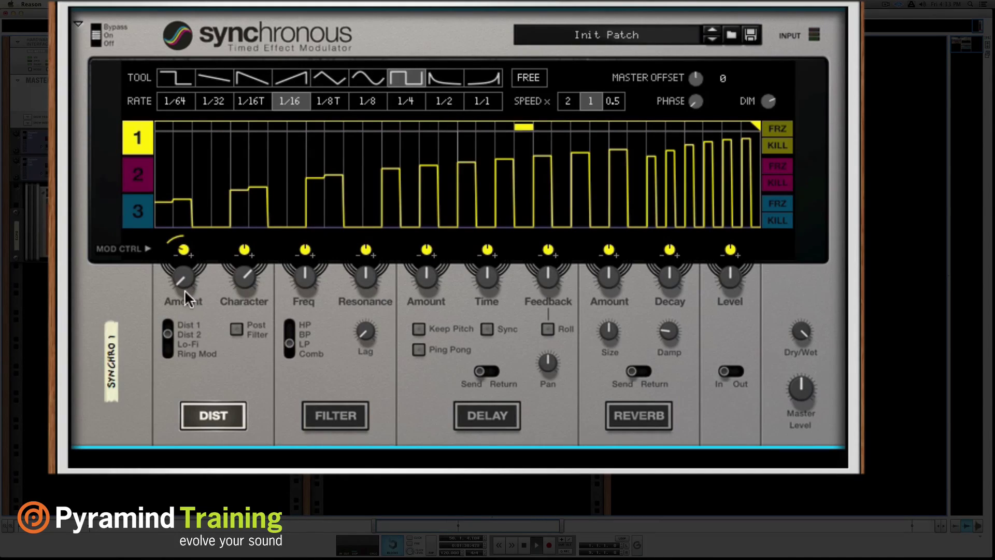
Step: Apply positive curve 1 modulation to both the distortion Amount and the distortion Character
drag(184, 250, 206, 222)
drag(183, 250, 206, 203)
drag(246, 250, 262, 207)
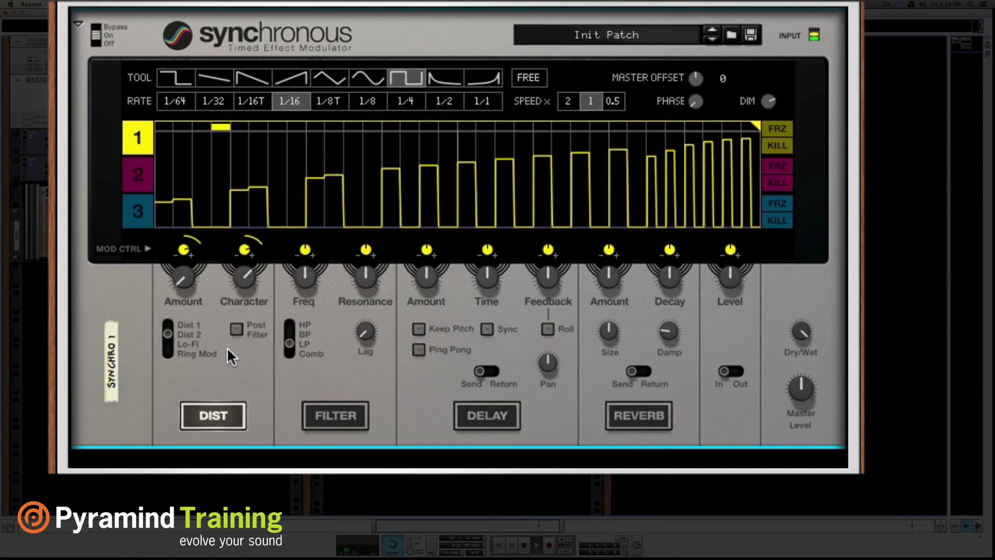
Step: Replace parts of curve 1 with triangle waves, using the 1/16 rate before the middle and 1/32 near the start and end
click(326, 79)
mouse_move(327, 131)
mouse_down()
mouse_move(329, 187)
mouse_move(400, 160)
mouse_move(456, 161)
mouse_up()
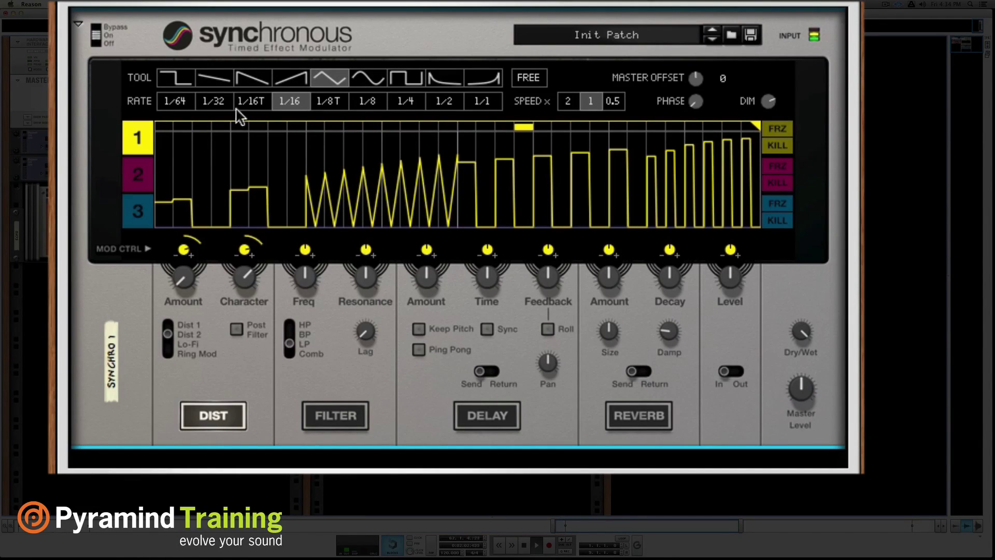
click(213, 102)
drag(214, 165, 262, 167)
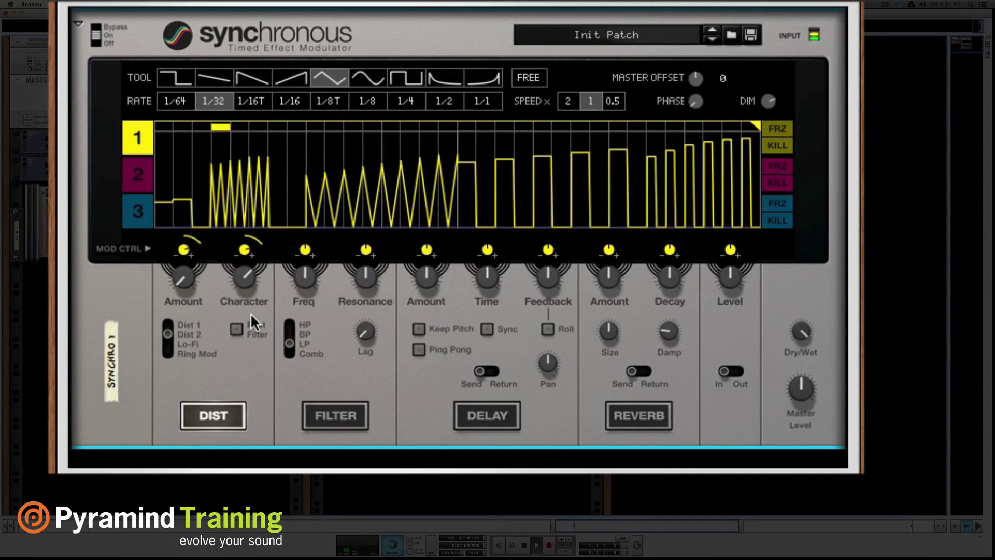
drag(645, 195, 724, 165)
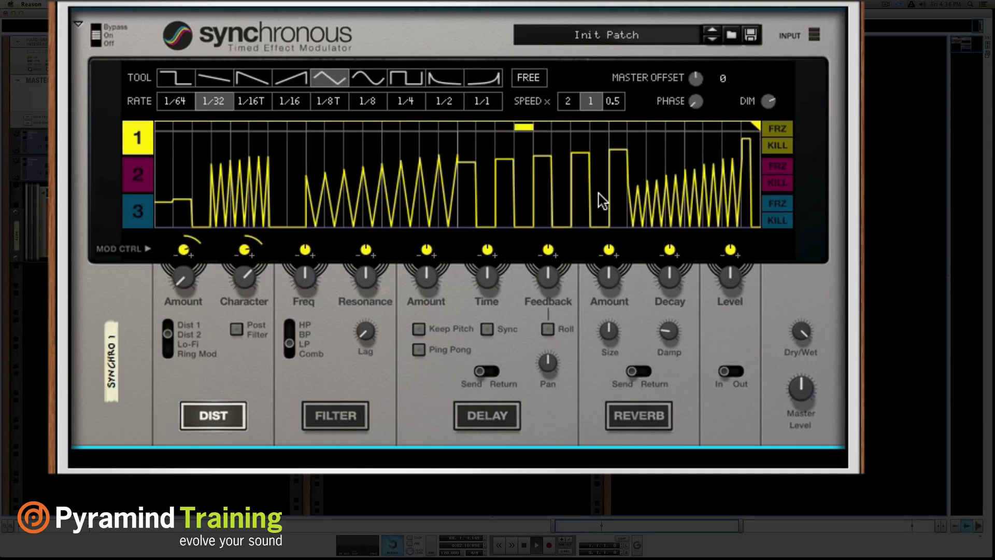
Step: Try curve 1 at speeds 2 and 0.5, return it to speed 1, and test the Phase control
click(569, 102)
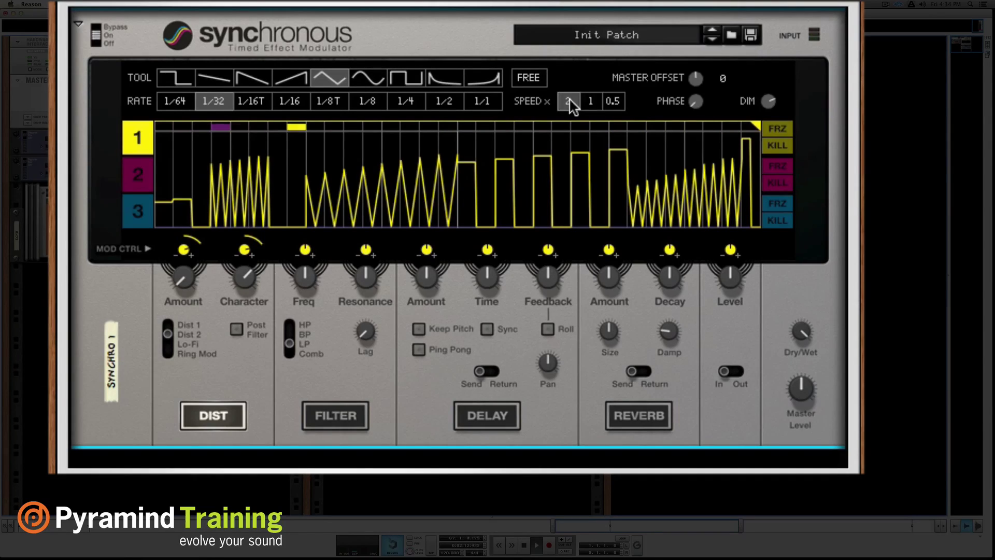
click(610, 106)
click(592, 106)
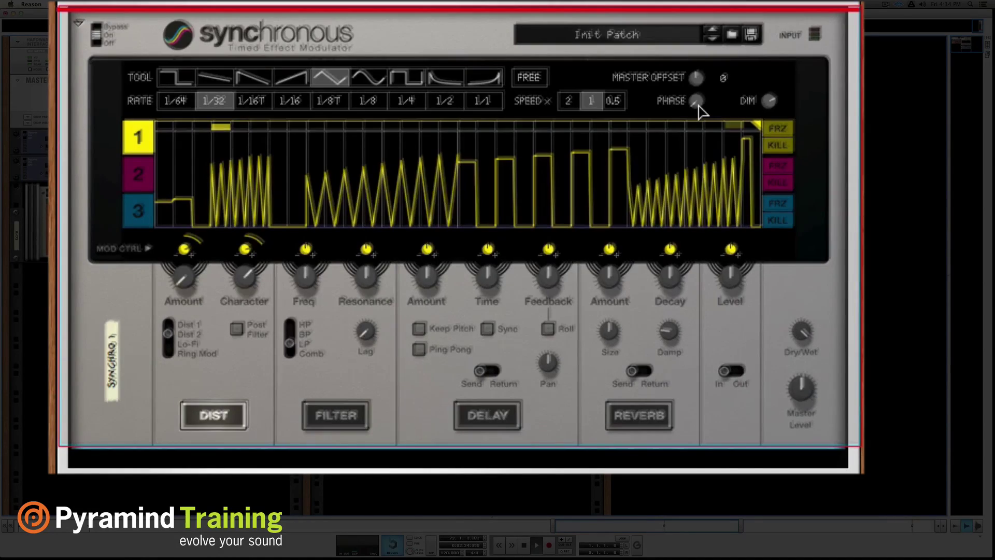
mouse_move(692, 98)
mouse_down()
mouse_move(691, 80)
mouse_move(691, 100)
mouse_up()
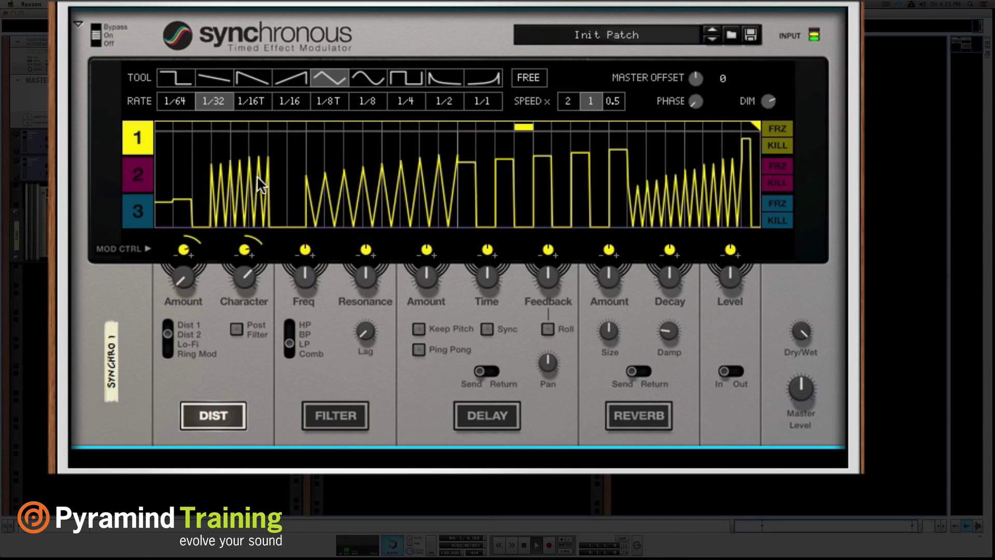
Step: Enable the filter, lower its Freq, and apply positive curve 2 modulation to the filter frequency
click(143, 166)
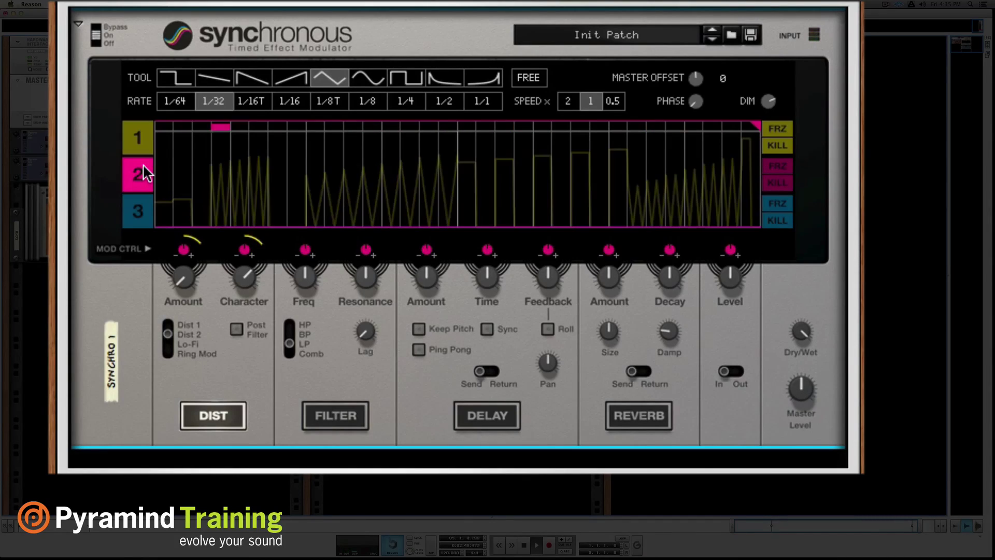
click(356, 414)
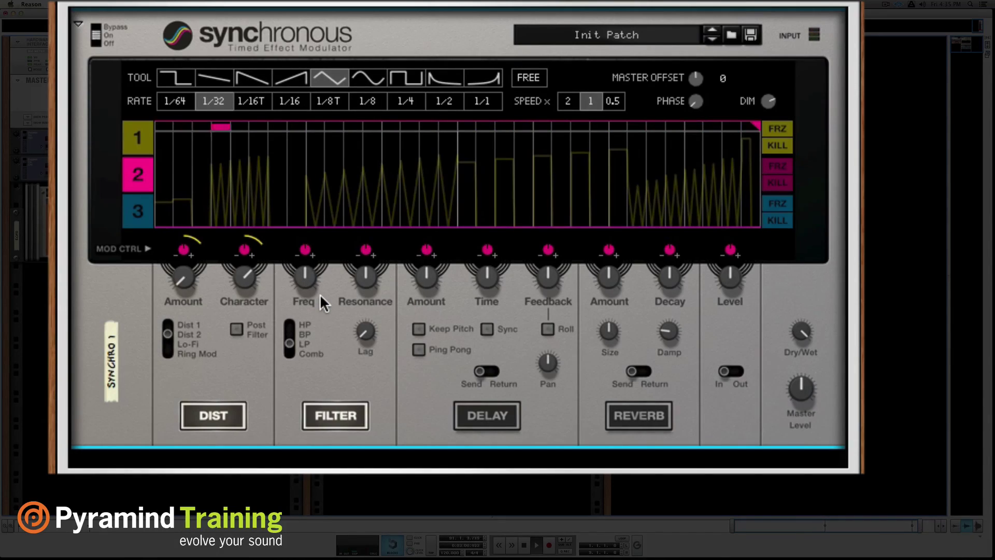
drag(307, 282, 319, 336)
mouse_move(305, 251)
mouse_down()
mouse_move(324, 228)
mouse_move(322, 189)
mouse_up()
drag(310, 283, 315, 278)
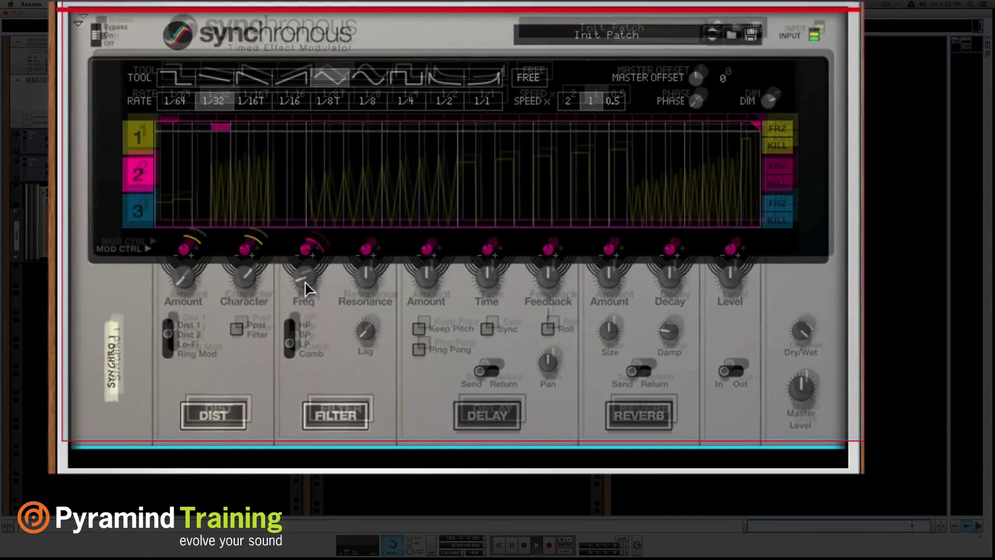
drag(307, 278, 310, 269)
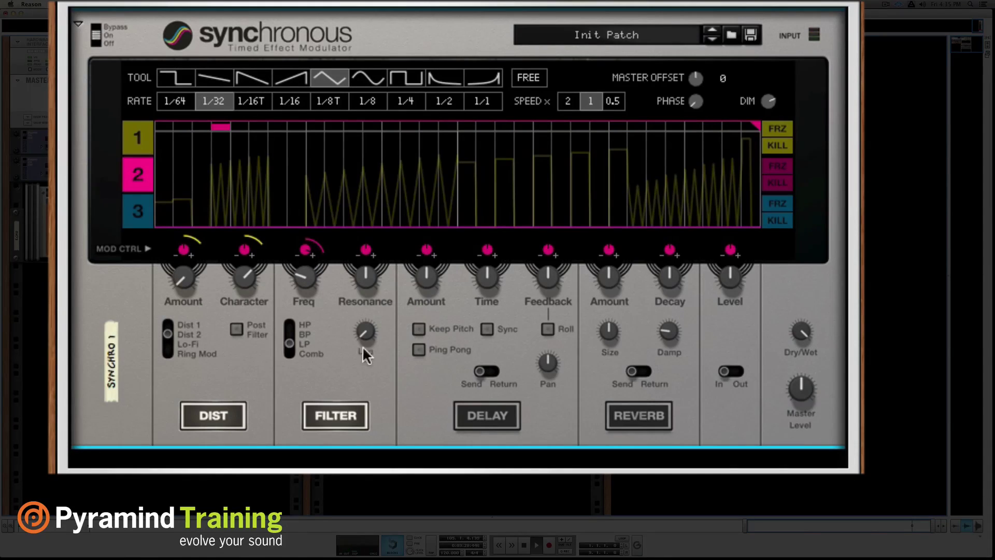
Step: Draw ascending 1/32-rate square pulses along most of curve 2, with shorter separate groups of pulses near its end
click(401, 77)
mouse_move(178, 213)
mouse_down()
mouse_move(535, 147)
mouse_move(715, 184)
mouse_up()
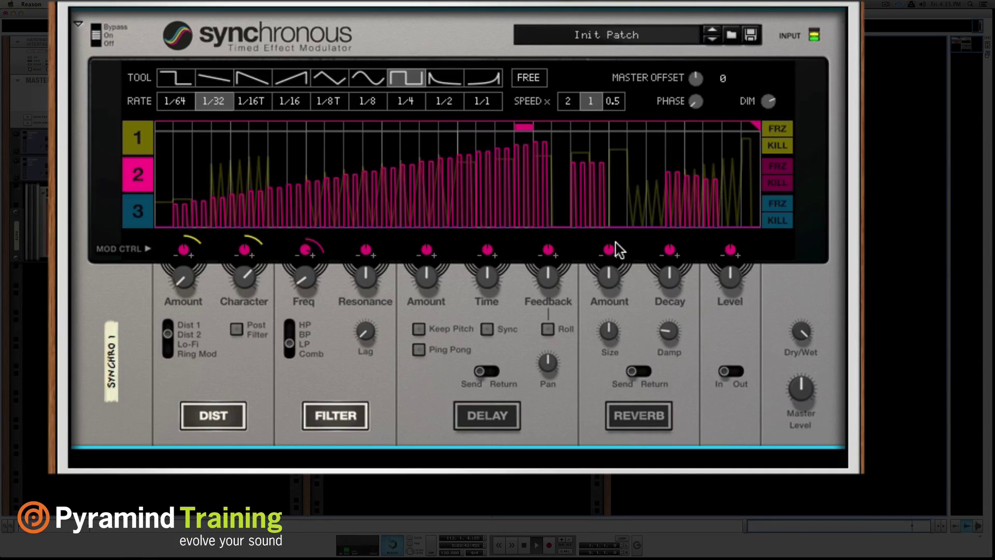
Step: Set the Filter Lag to 62% and the Filter Freq to 0%
drag(368, 331, 375, 293)
mouse_move(366, 325)
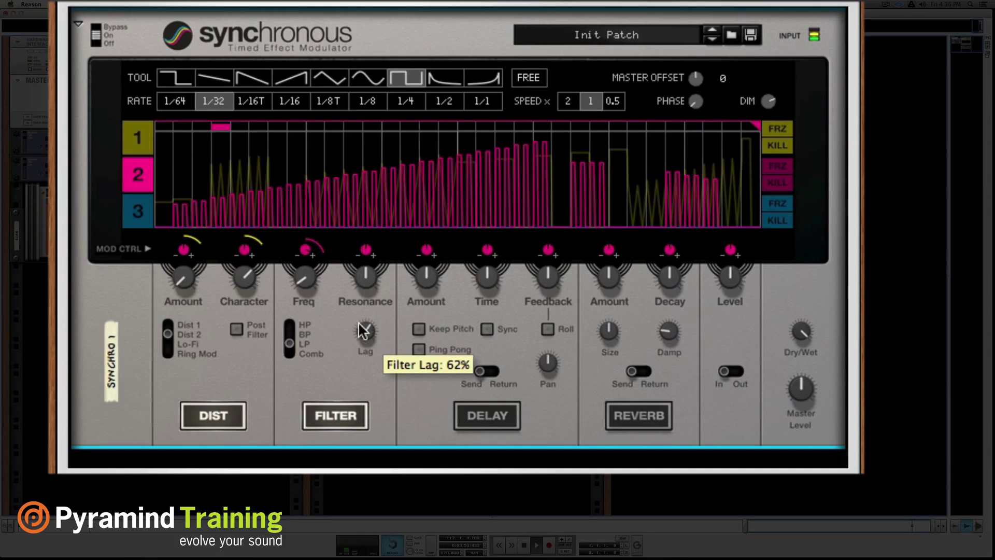
drag(299, 274, 300, 314)
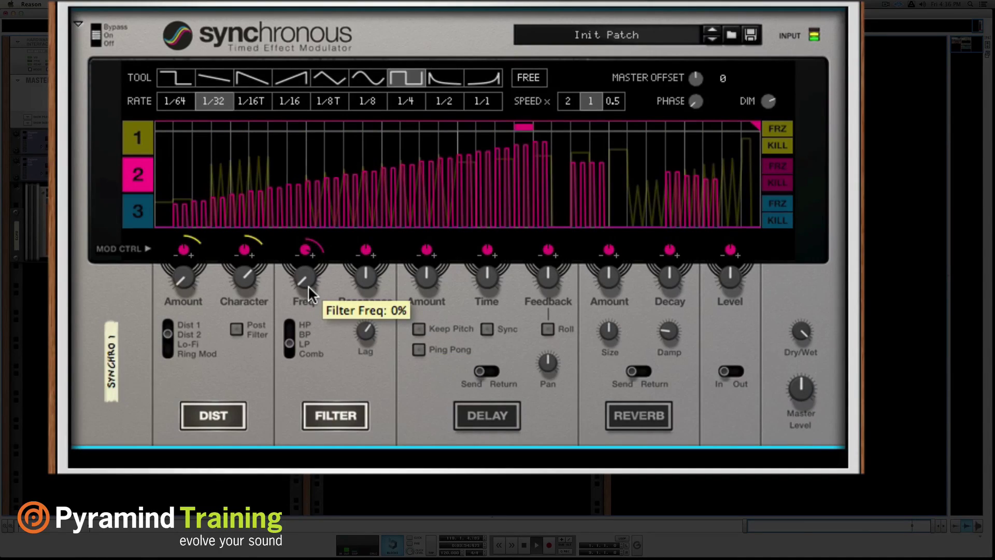
Step: Dim the inactive curves completely and compare the display of curves 1 and 2
click(142, 133)
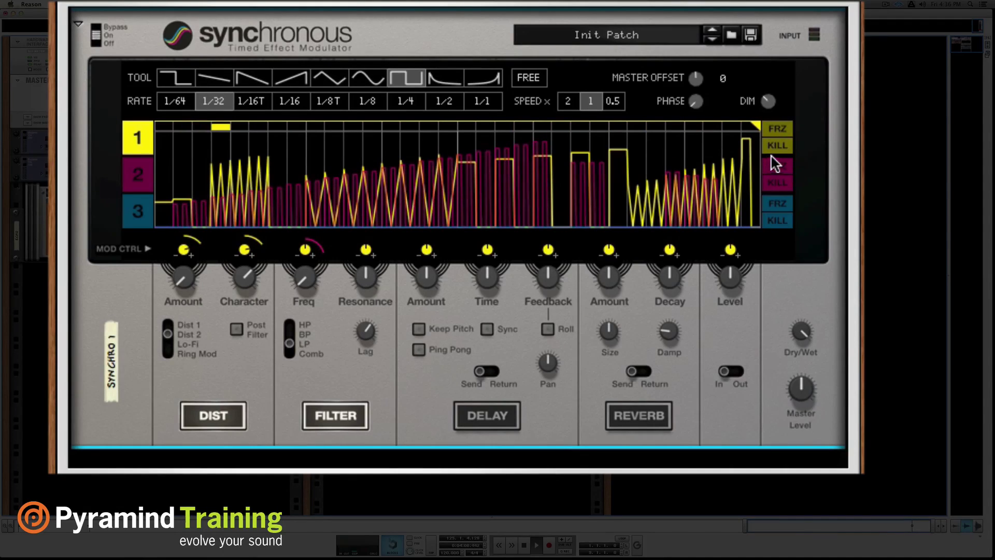
click(145, 173)
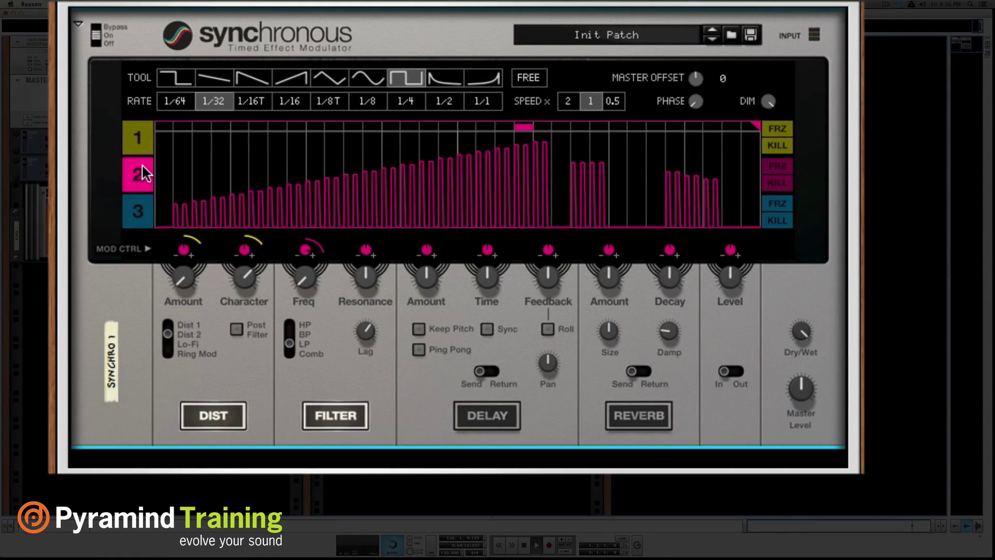
Step: Enable the reverb with Amount fully down, a larger Size, and positive curve 3 modulation on its Amount
click(145, 205)
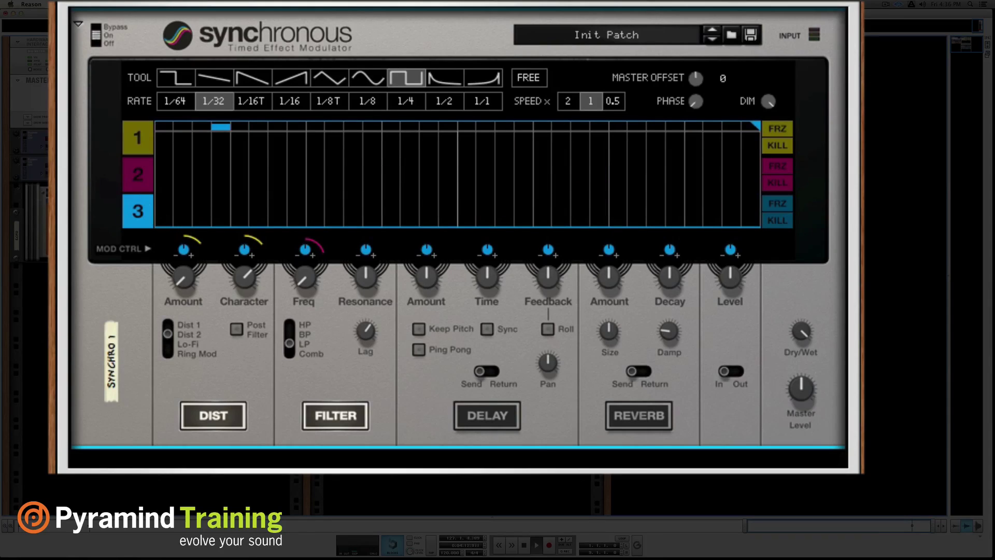
click(634, 419)
drag(609, 273, 608, 346)
drag(613, 247, 627, 173)
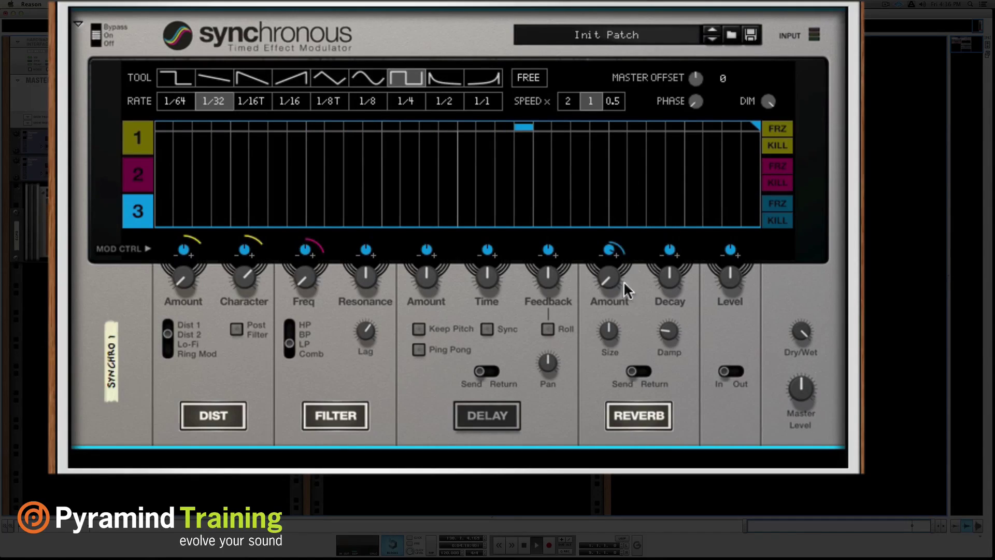
drag(609, 330, 653, 311)
Step: Draw steadily growing rising sawtooth waves at the 1/16 rate along nearly all of curve 3
click(296, 78)
click(296, 104)
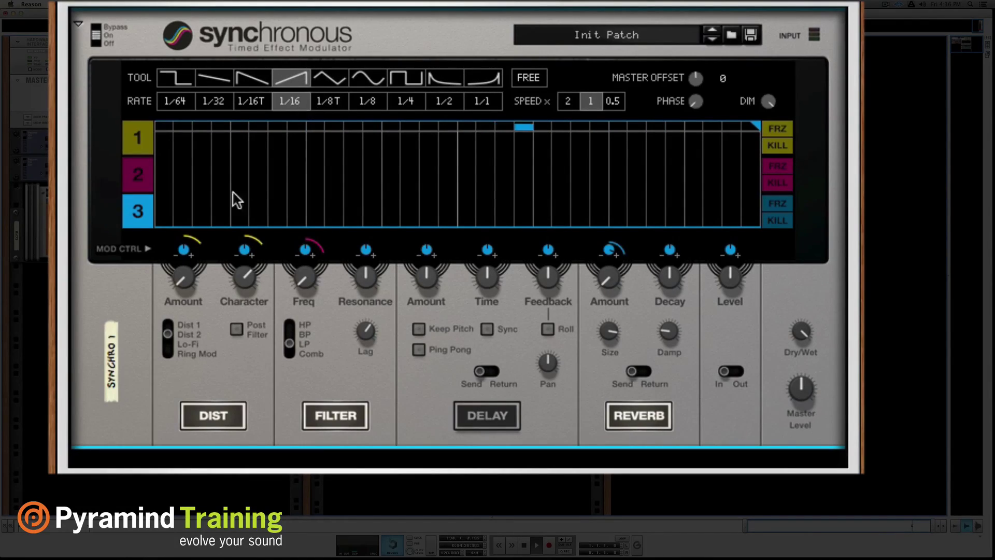
mouse_move(169, 225)
mouse_down()
mouse_move(468, 164)
mouse_move(731, 135)
mouse_up()
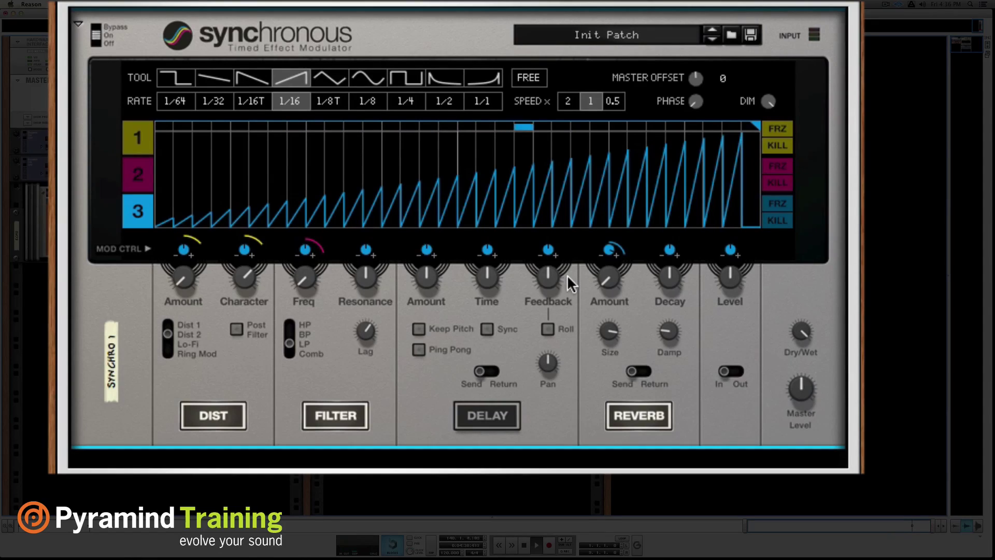
Step: Replace sections of curve 3 with 1/16 sine waves before the middle, 1/16 exponential decays after it, and a falling line near the start
click(368, 77)
drag(372, 193, 407, 132)
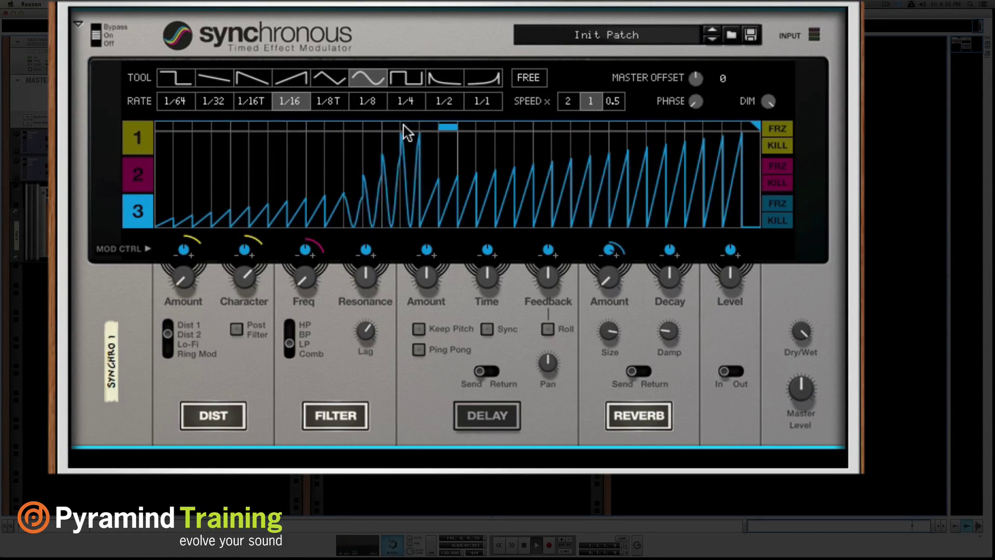
click(445, 78)
drag(516, 150, 586, 159)
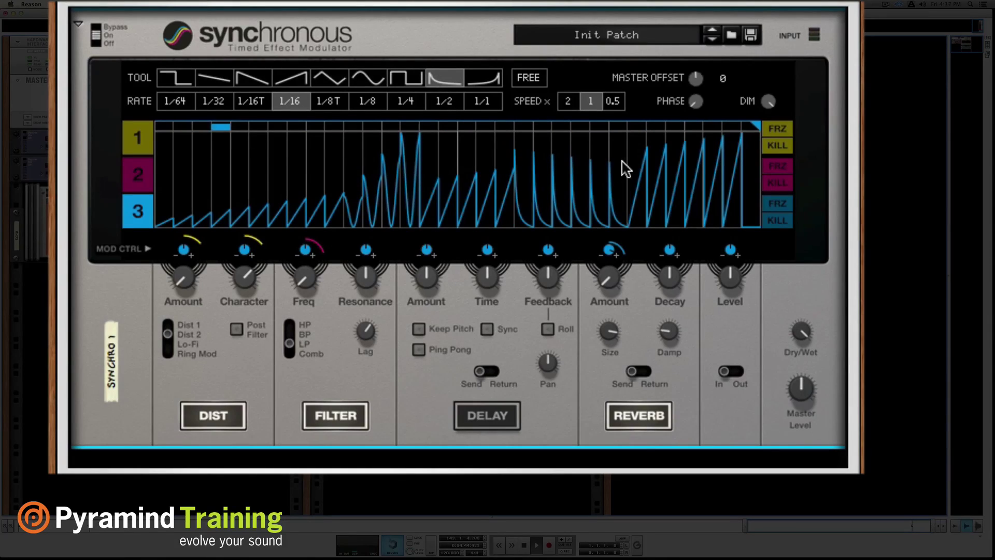
click(216, 79)
drag(304, 207, 195, 165)
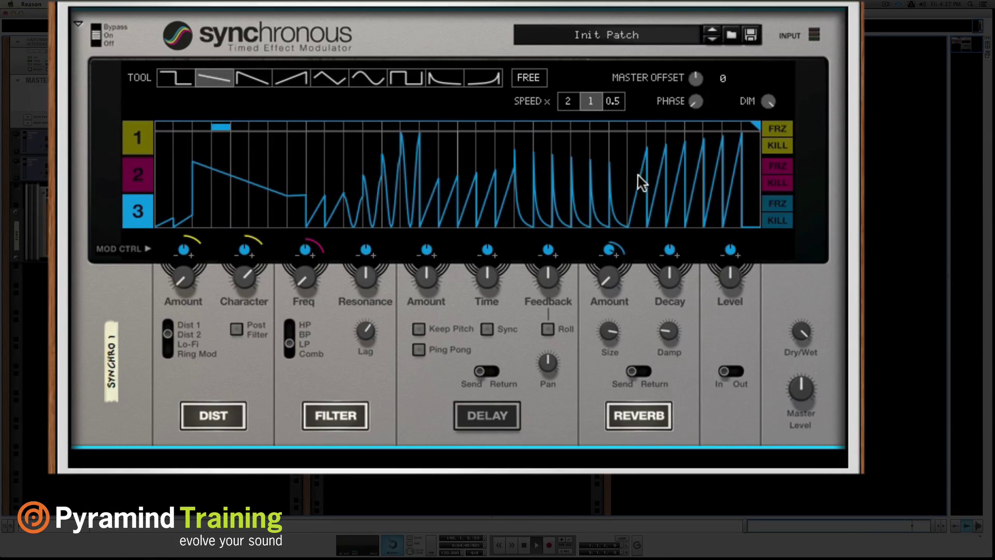
Step: Draw a rising line over the last section of curve 3, and give the reverb positive curve 3 Decay modulation, a lower Decay and 14% Amount
drag(644, 182, 745, 151)
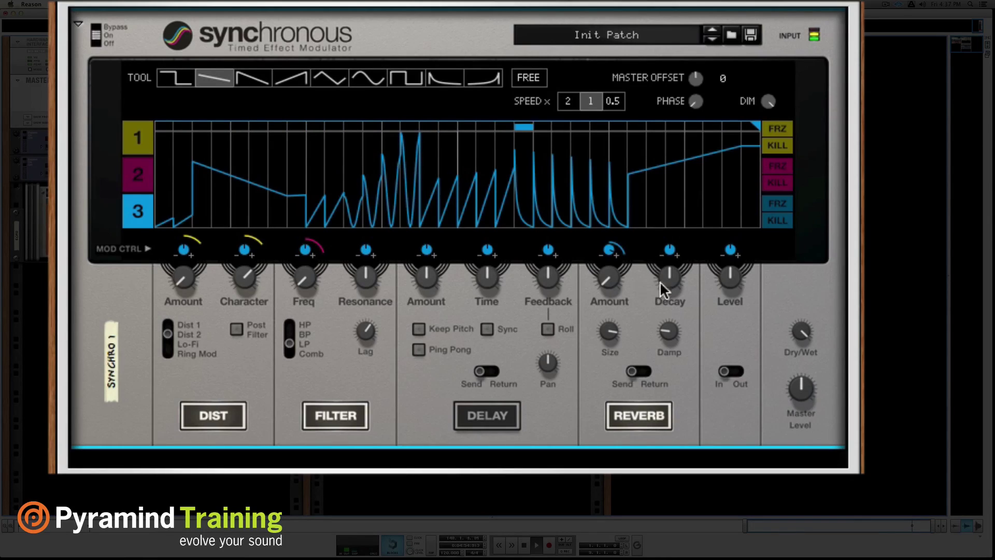
drag(671, 245, 669, 279)
mouse_move(669, 337)
drag(669, 279, 670, 337)
drag(609, 280, 616, 271)
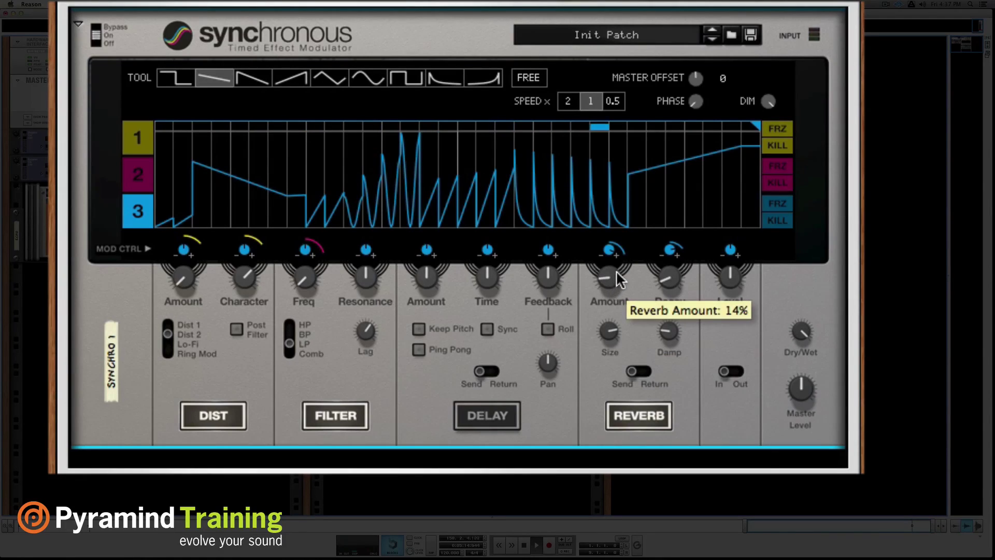
Step: Enable the delay and apply positive curve 1 modulation to its Time and Feedback
click(493, 410)
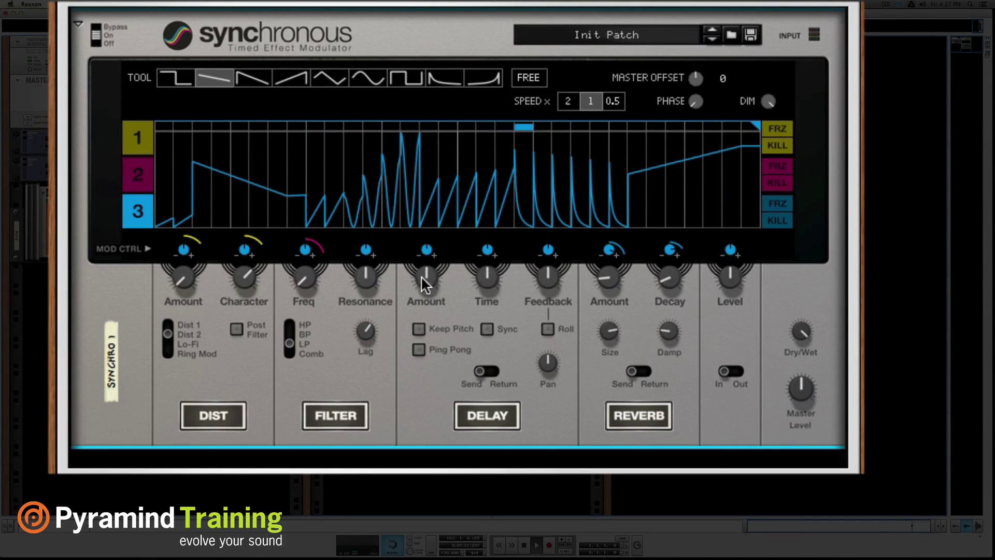
mouse_move(421, 275)
click(146, 139)
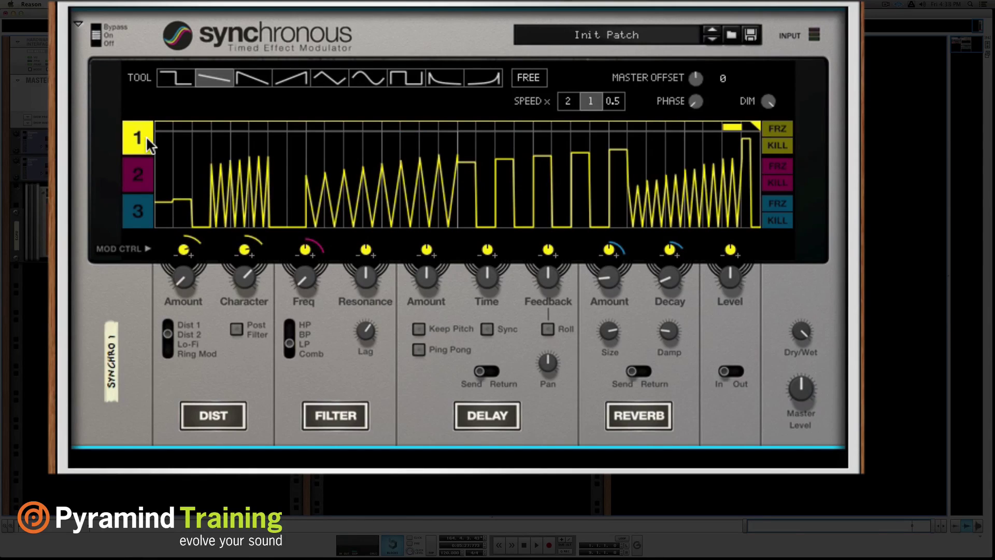
drag(499, 244, 505, 216)
drag(548, 252, 559, 222)
Step: Play the song from the start and try curve 1 at double speed before setting its speed multiplier to 0.5
mouse_move(303, 282)
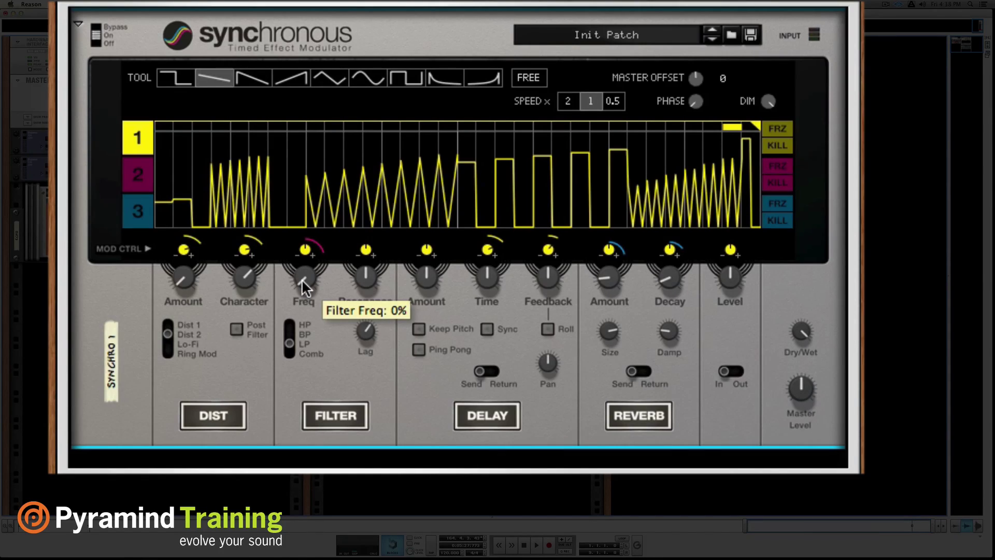
key(shift+Return)
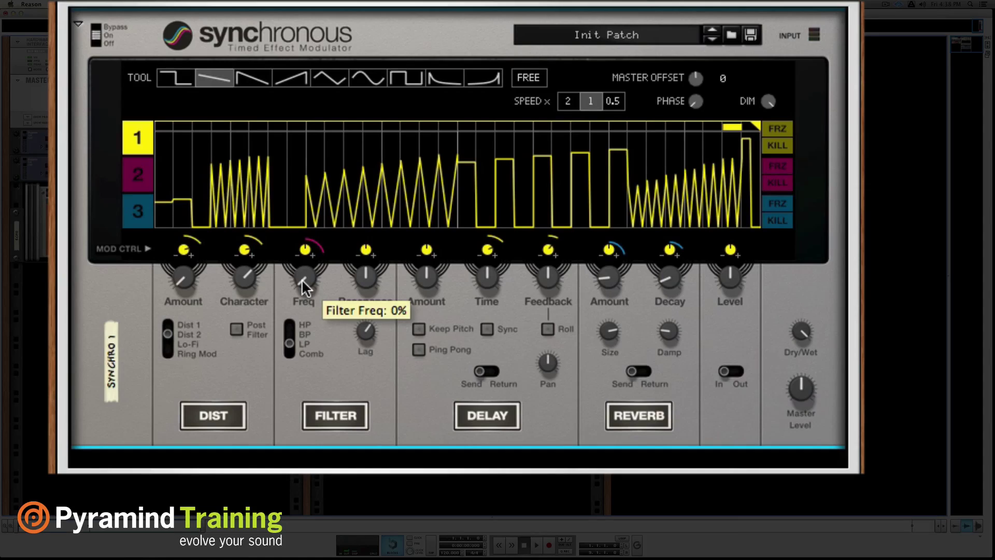
key(space)
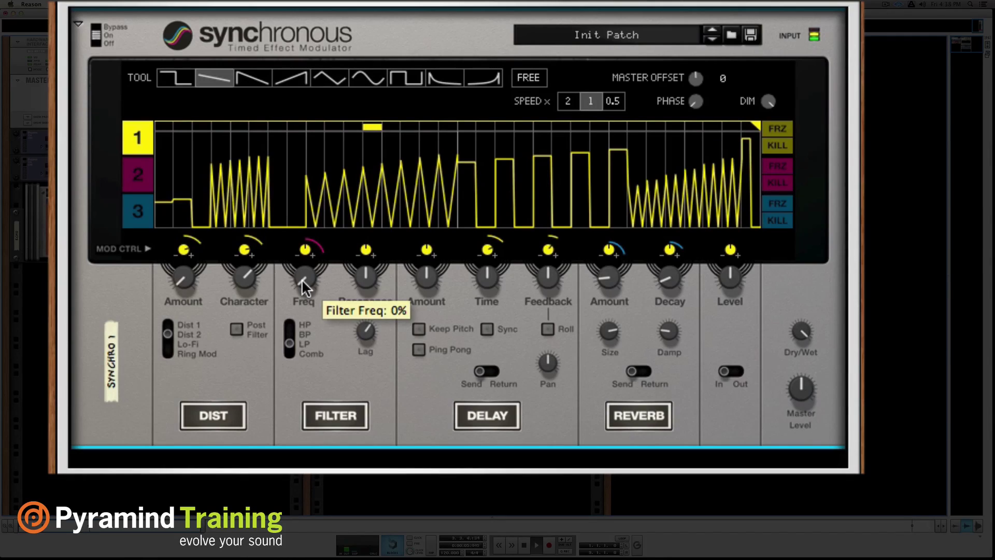
click(568, 102)
click(612, 102)
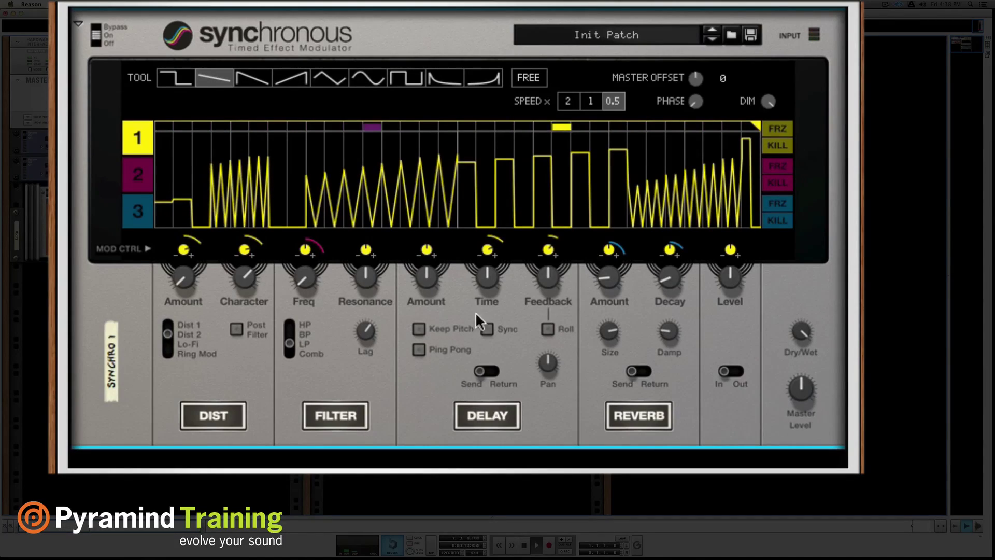
Step: Make curve 1's delay Time modulation negative, lower the delay Amount with positive curve 1 modulation, and fine-tune the Feedback modulation
drag(487, 258, 486, 347)
drag(427, 282, 415, 313)
drag(438, 238, 443, 203)
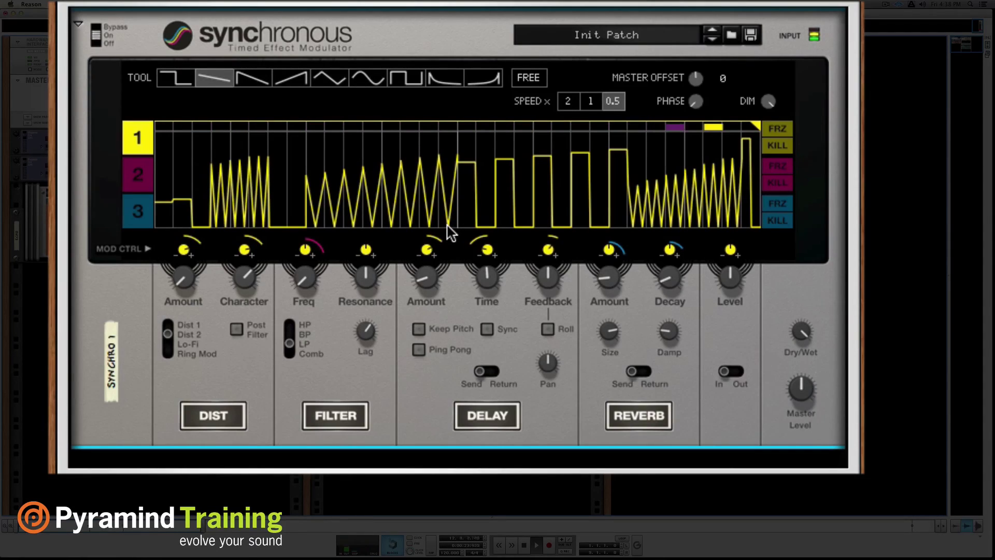
drag(550, 251, 552, 244)
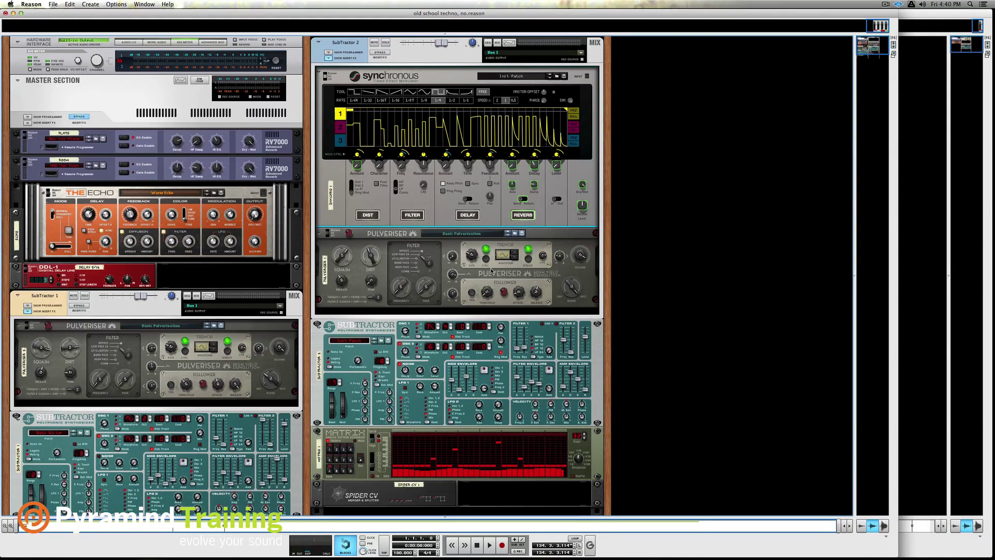
Step: Examine the Synchronous CV output cabling at the back of the rack, and return to the front
key(Tab)
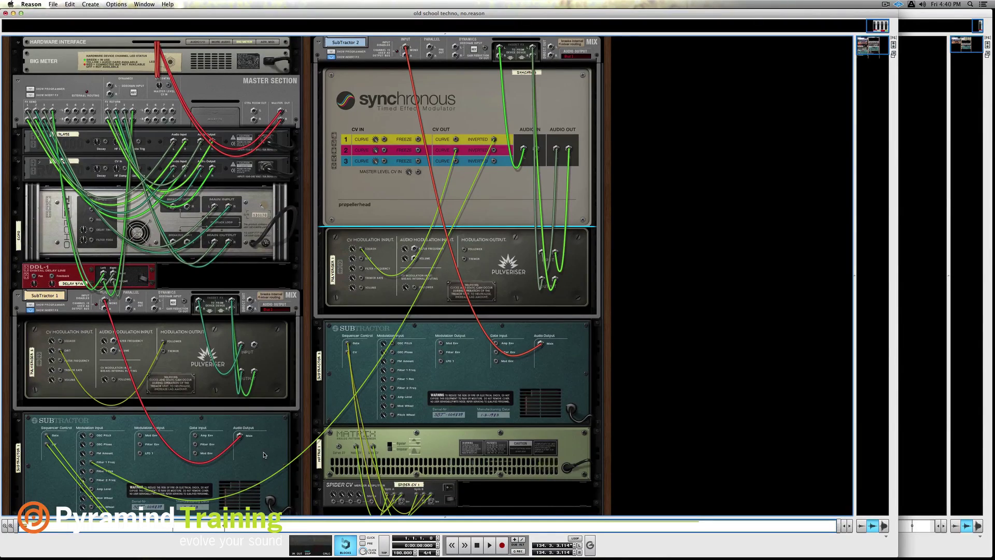
key(Tab)
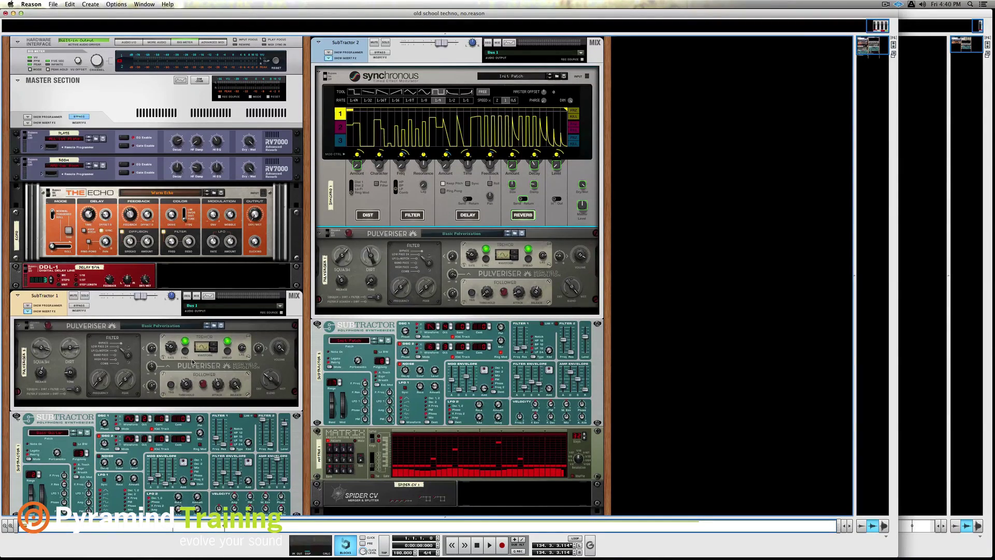
Step: Pull SubTractor 1's level down, start playback, and set the filter frequency of SubTractor 2's Pulveriser to 953.8 Hz
drag(143, 298, 105, 298)
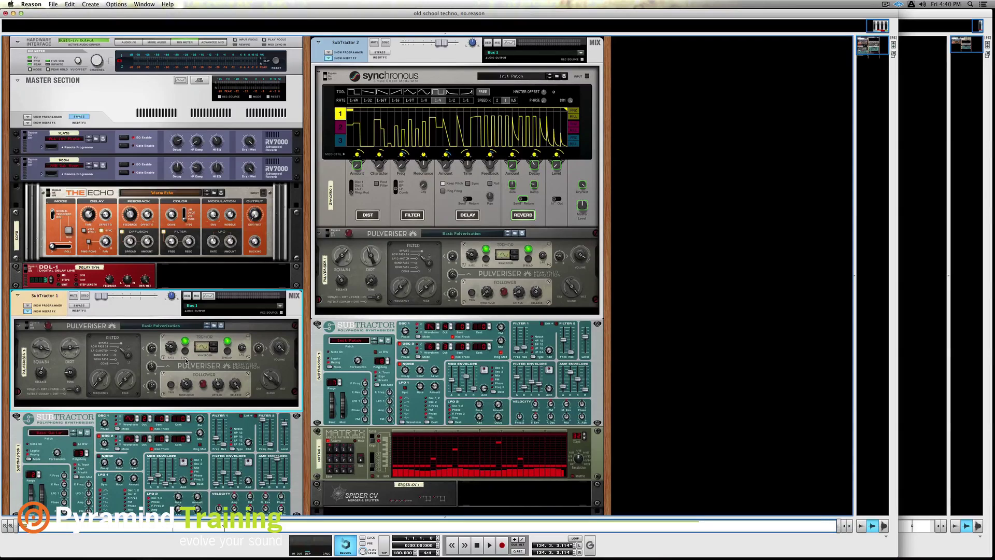
key(space)
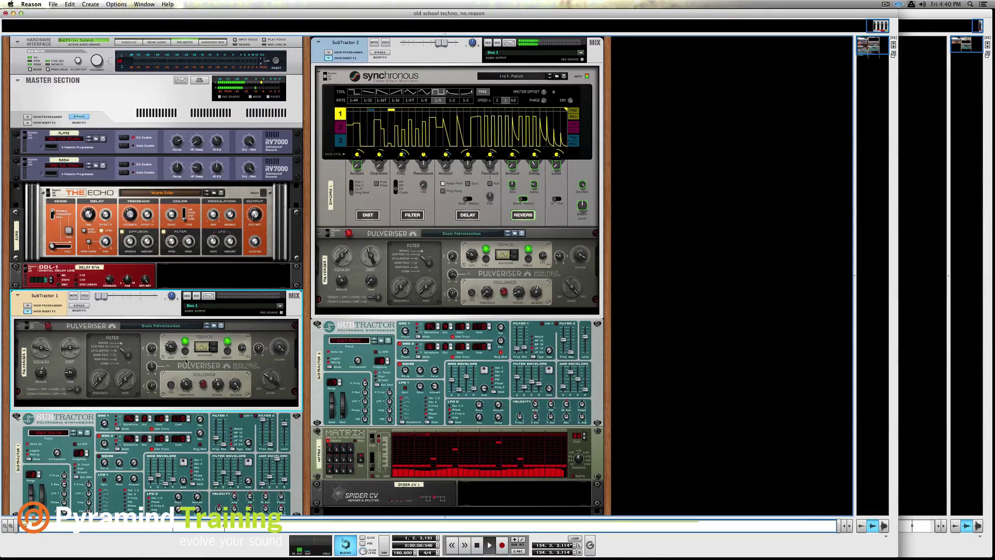
drag(407, 292, 408, 276)
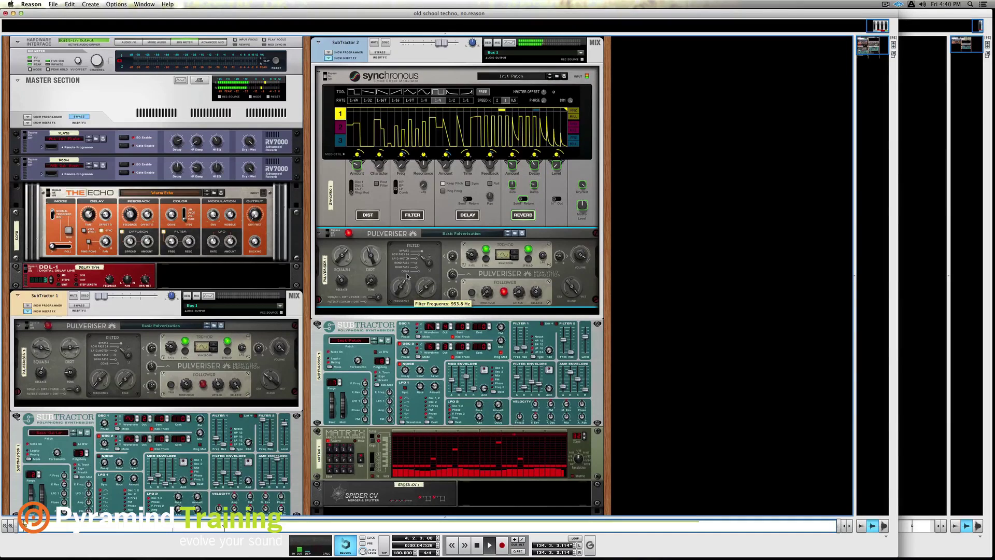
Step: Bring SubTractor 1's level back up and adjust the Blend and filter frequency of its Pulveriser
click(107, 296)
drag(106, 297, 131, 295)
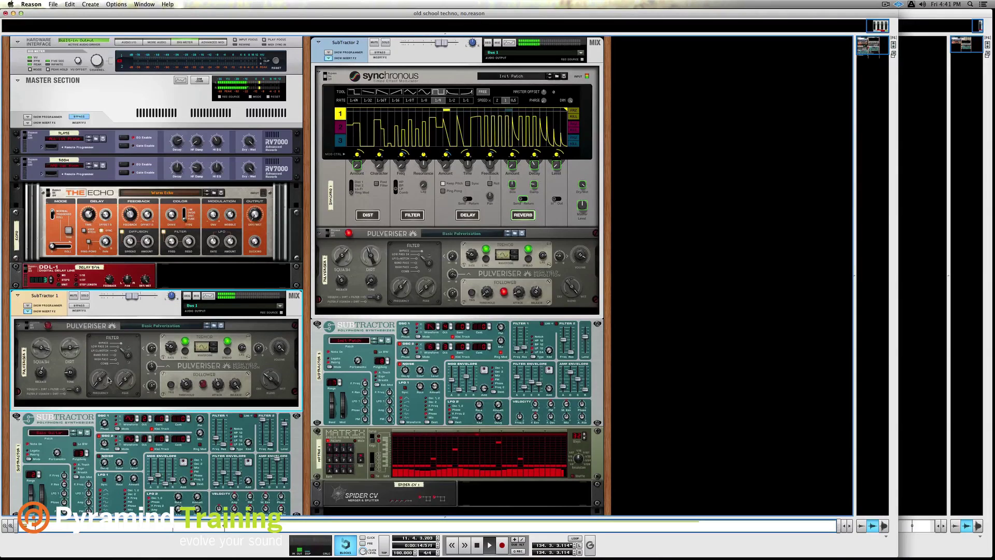
drag(274, 386, 277, 370)
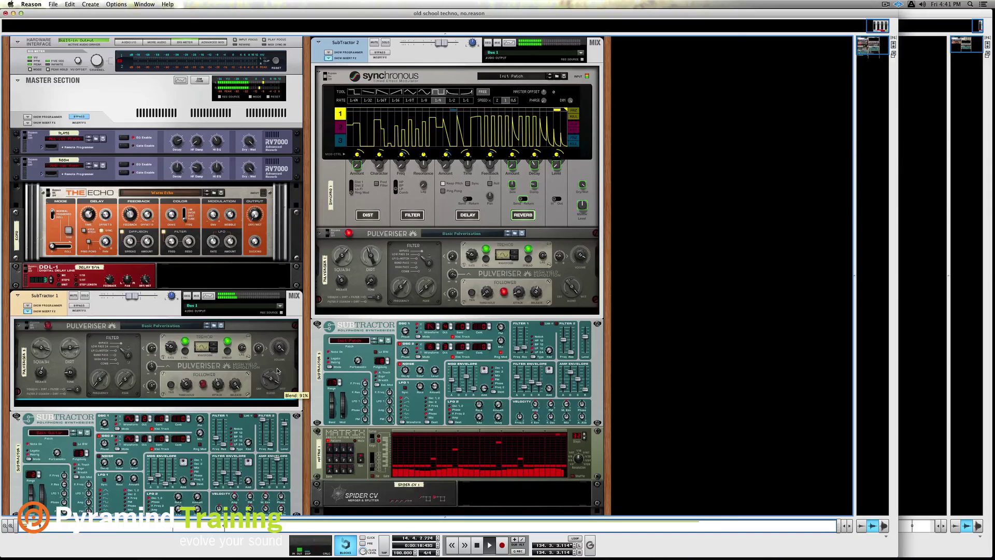
drag(103, 384, 111, 362)
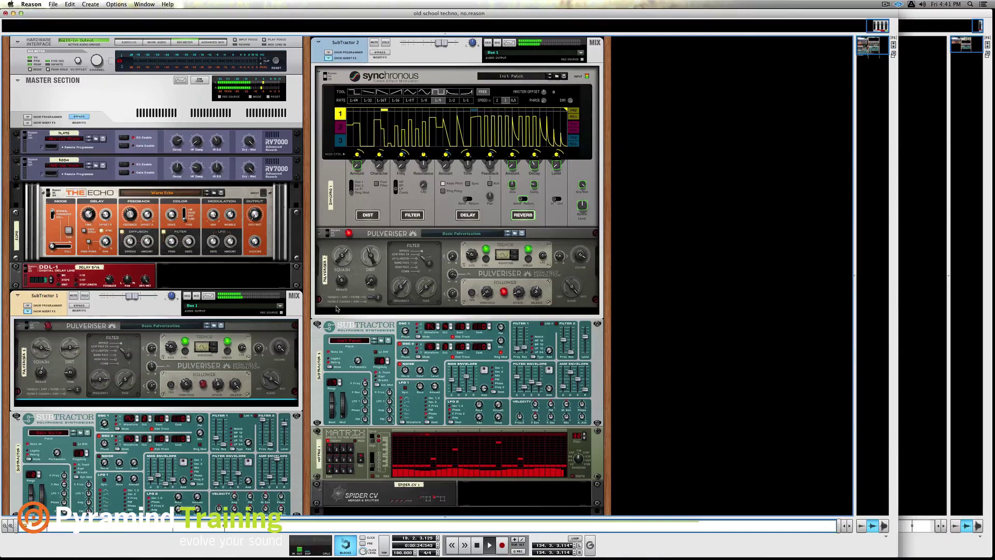
Step: Readjust the filter frequency of SubTractor 2's Pulveriser, and view the other Synchronous curves before returning to curve 1
click(408, 287)
mouse_move(408, 287)
mouse_down()
mouse_move(402, 295)
mouse_move(397, 287)
mouse_up()
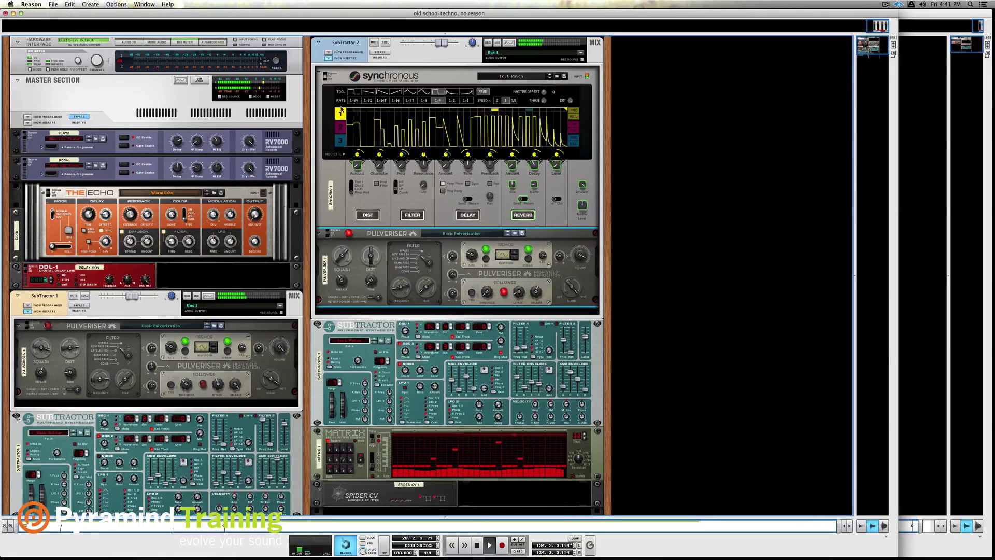
click(340, 126)
click(341, 140)
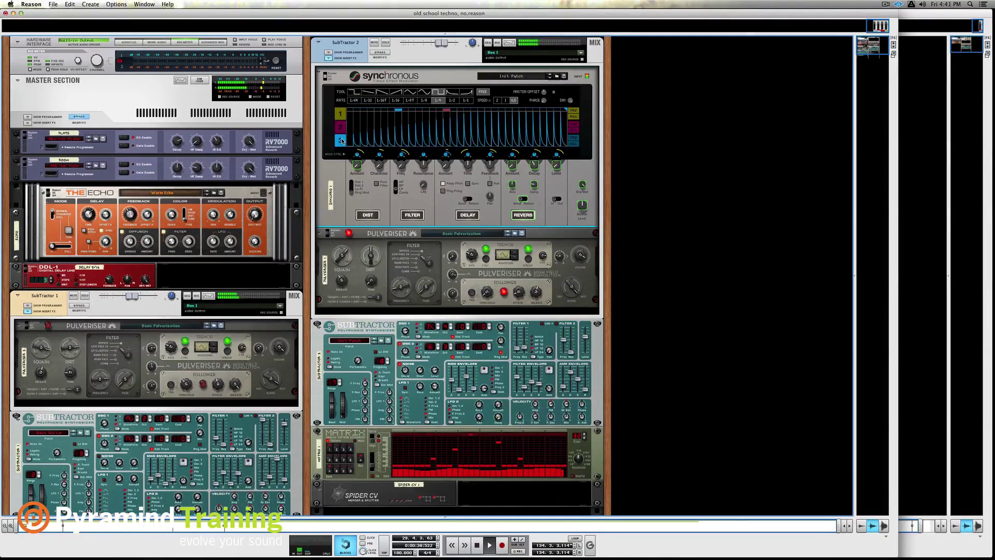
click(342, 115)
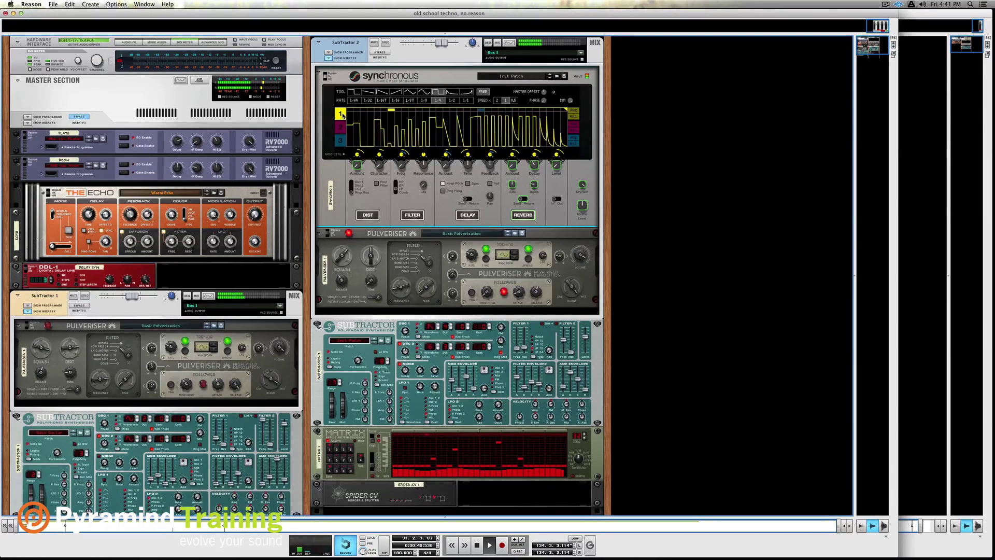
Step: Set SubTractor 1's level to -0.65 dB and check the rack's rear connections during playback
drag(128, 301, 142, 300)
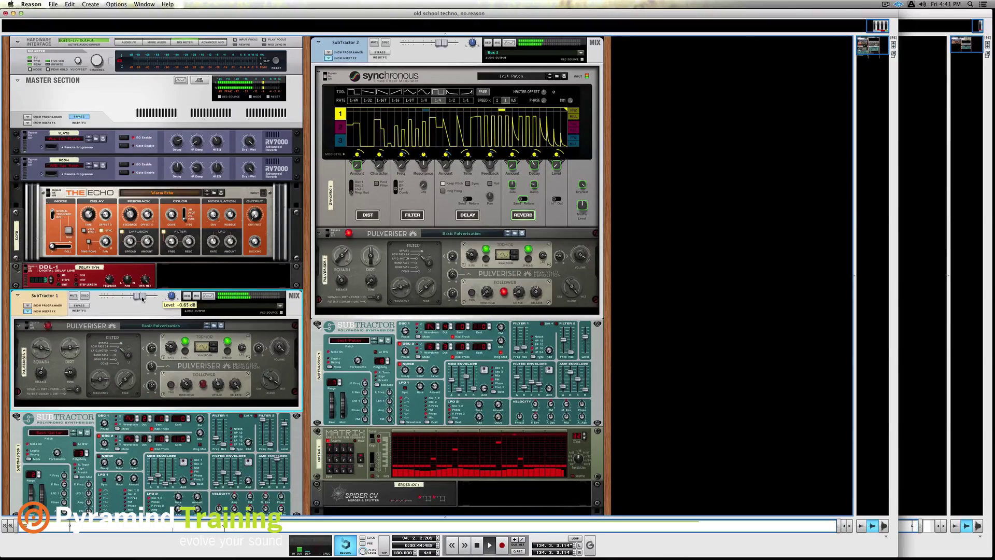
key(Tab)
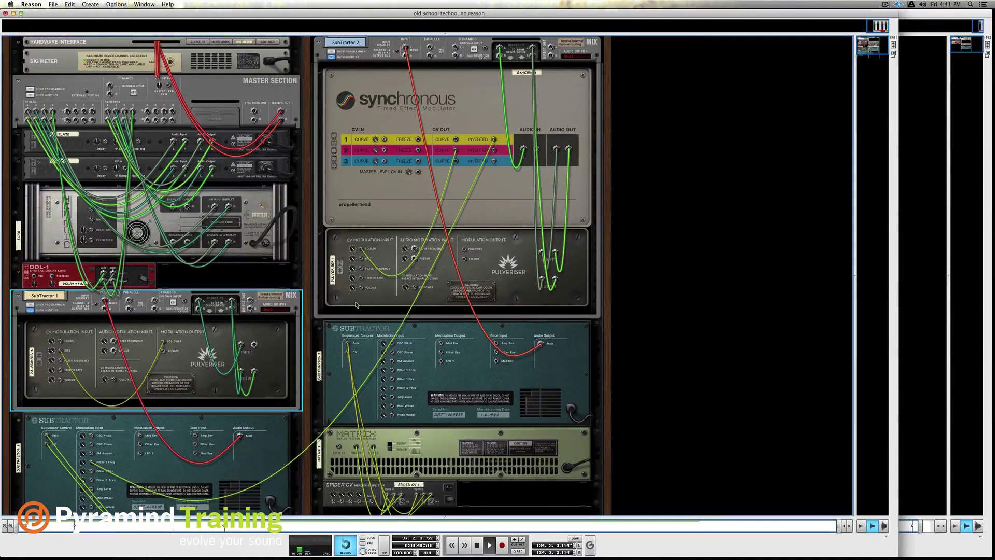
key(Tab)
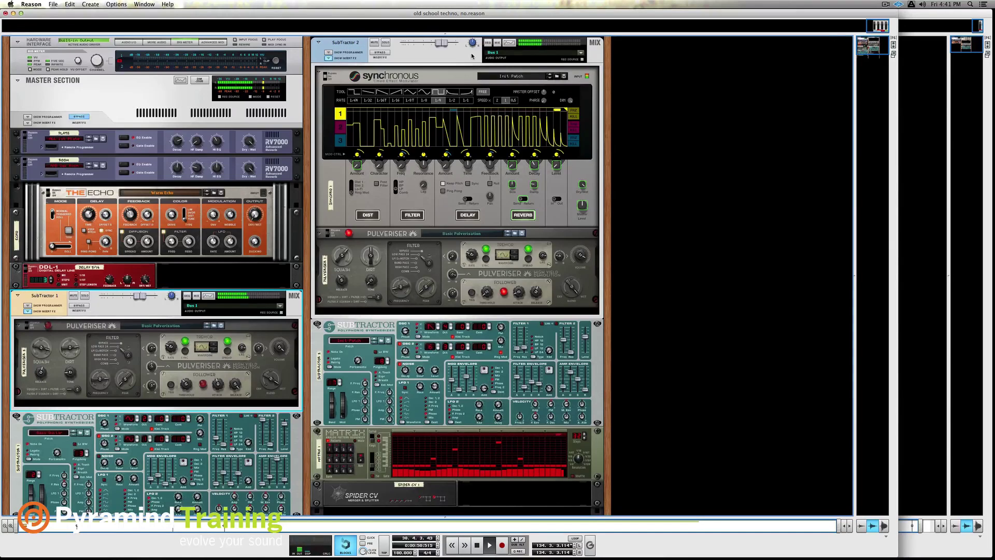
Step: Raise SubTractor 2's level slightly, lower SubTractor 1's, and adjust the filter frequency and Tone of SubTractor 2's Pulveriser
mouse_move(446, 48)
mouse_down()
mouse_move(418, 53)
mouse_move(450, 52)
mouse_up()
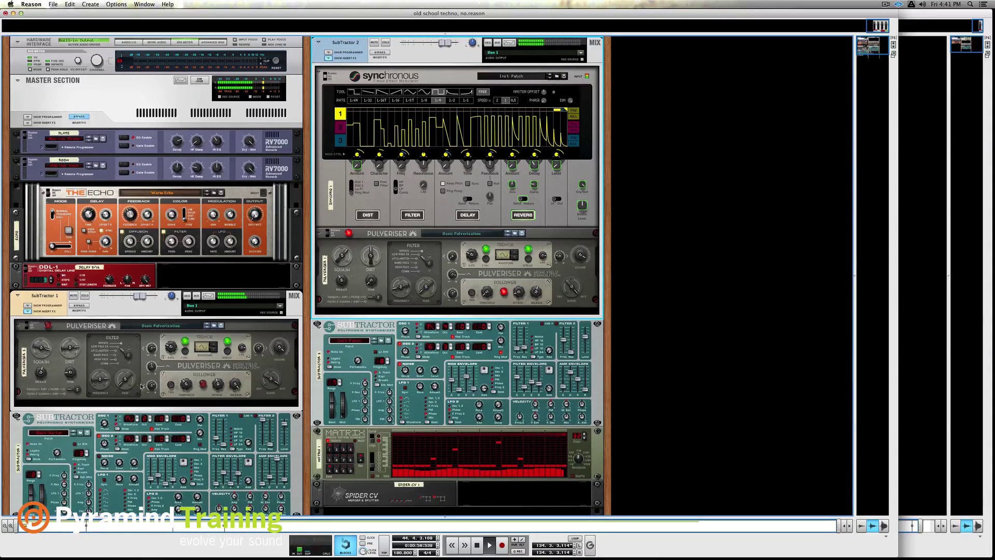
drag(138, 296, 122, 297)
drag(402, 290, 404, 281)
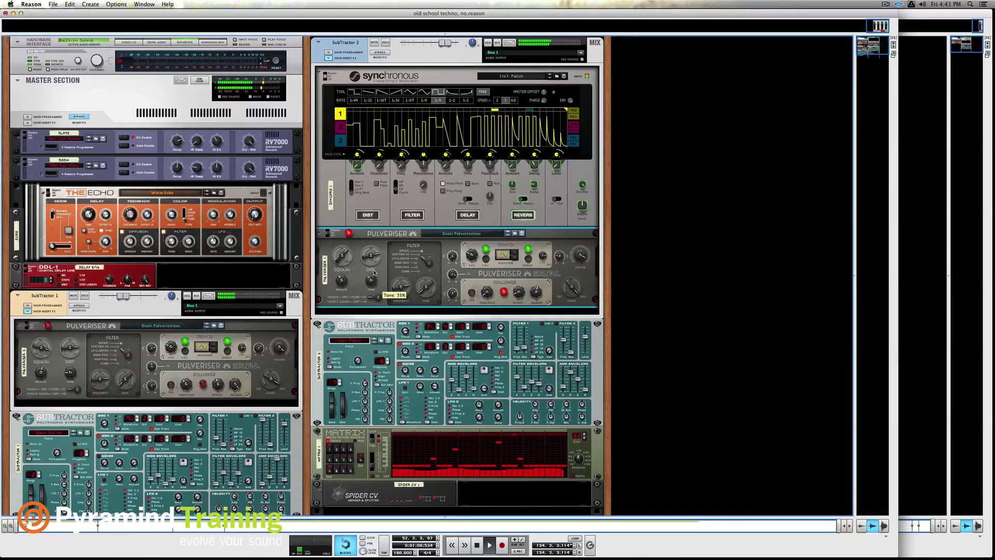
drag(364, 256, 358, 269)
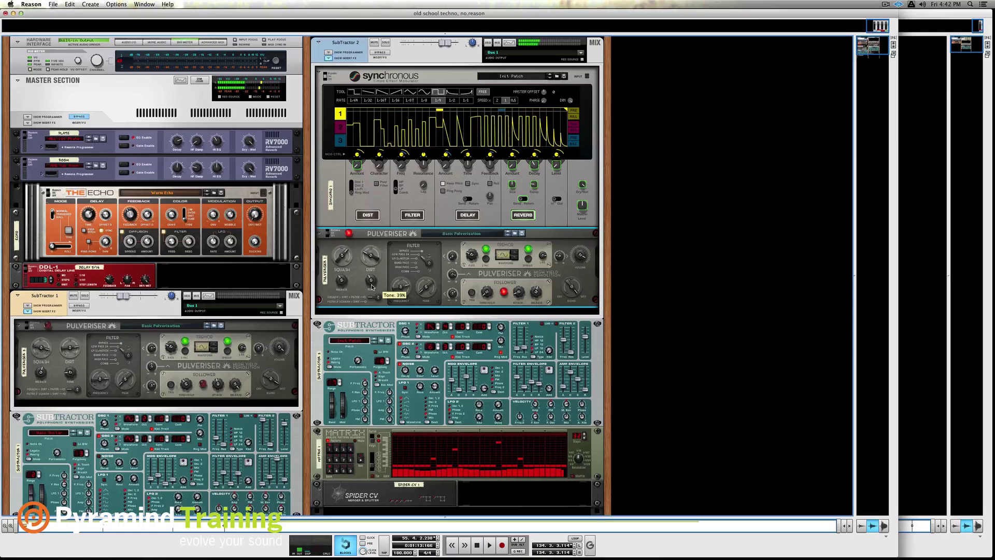
Step: Turn SubTractor 2's level well down and review how the Synchronous CV outputs are wired at the back of the rack
drag(446, 44, 404, 51)
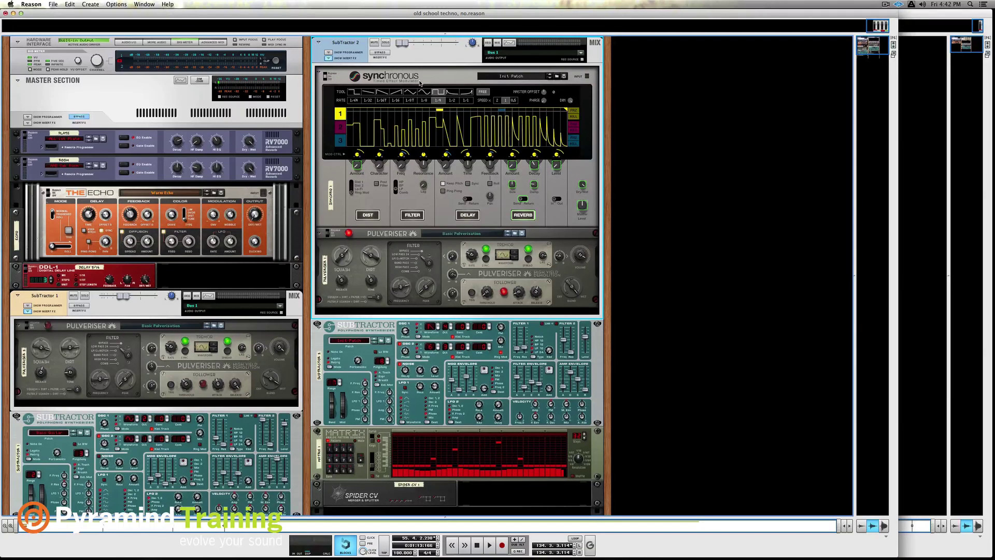
key(Tab)
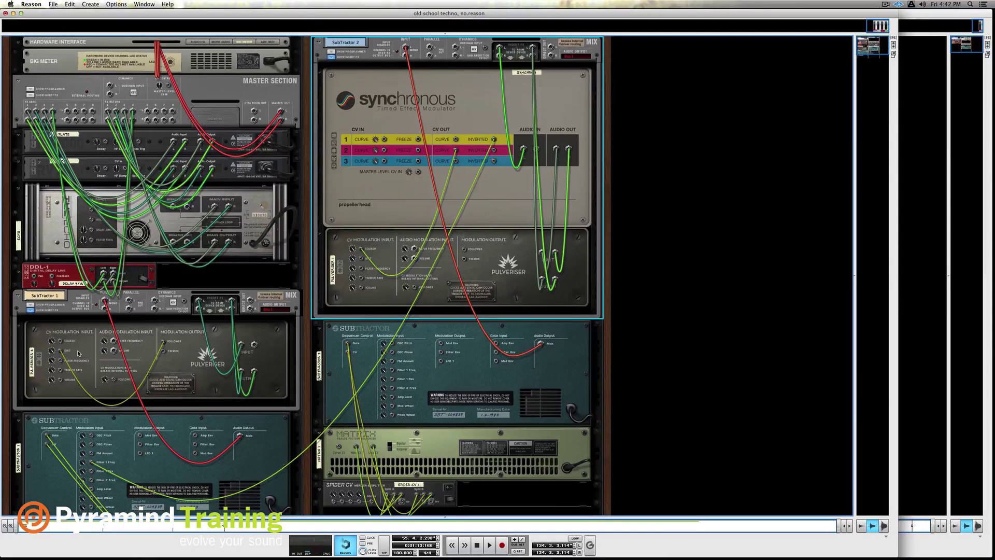
key(Tab)
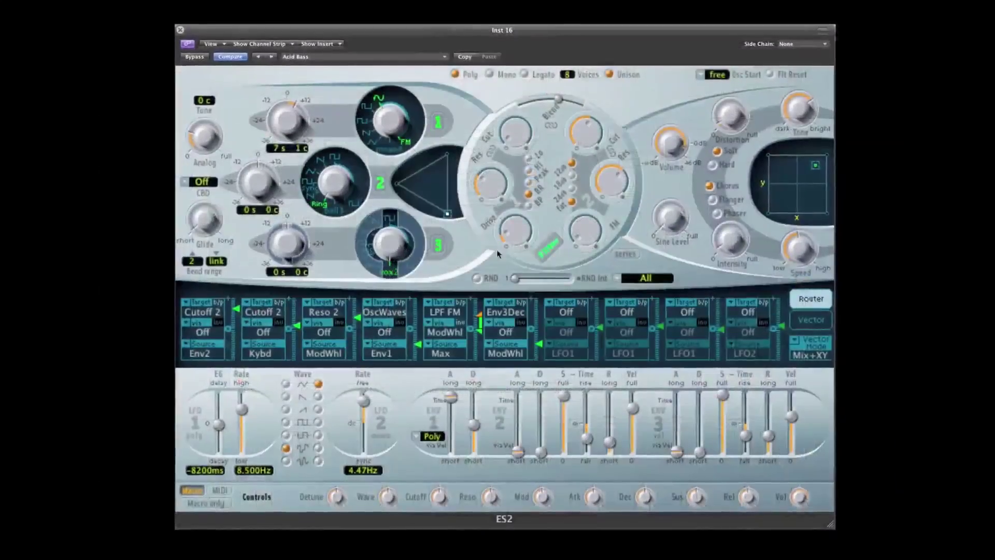
click(629, 253)
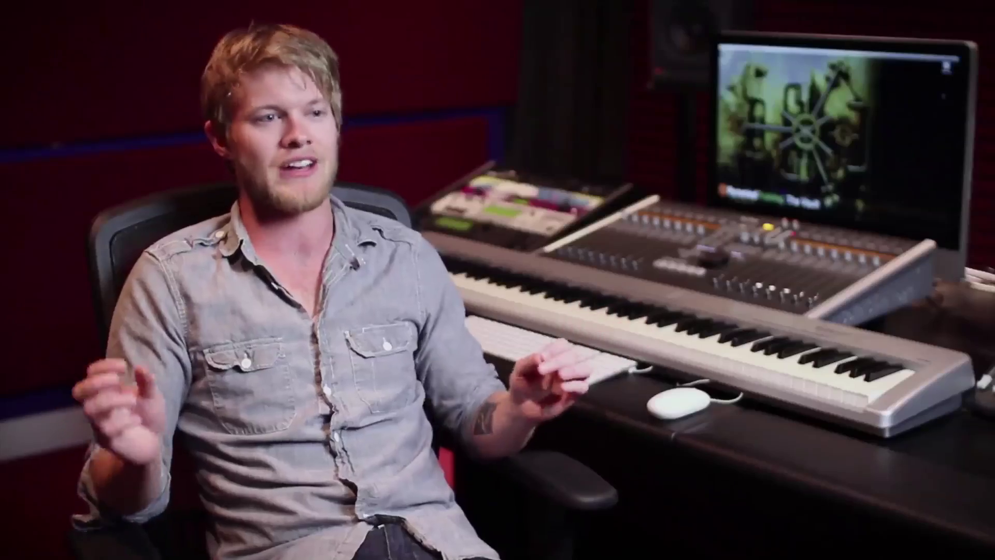